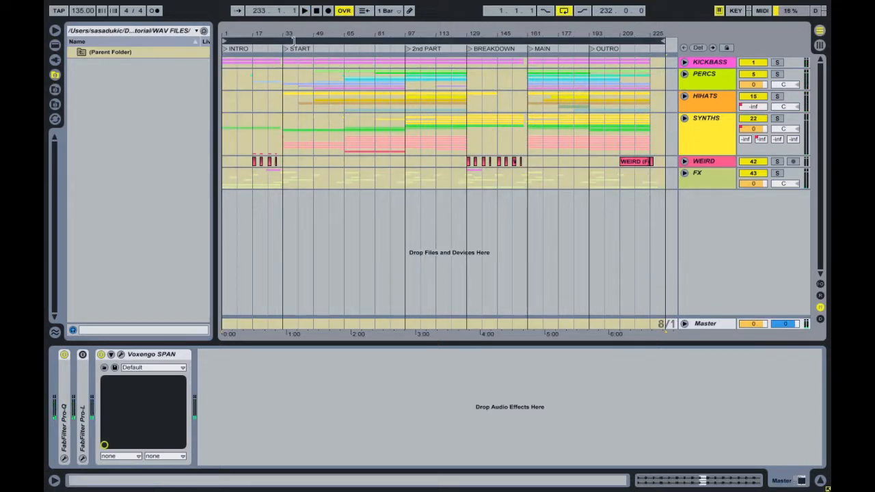
Step: Export the Master output as a 44100 Hz, 24-bit WAV named "PsiloCybian - I Echo Your Thoughts (Clean 24bit Wav)" into the WAV FILES folder
{"action": "key", "text": "ctrl+shift+r"}
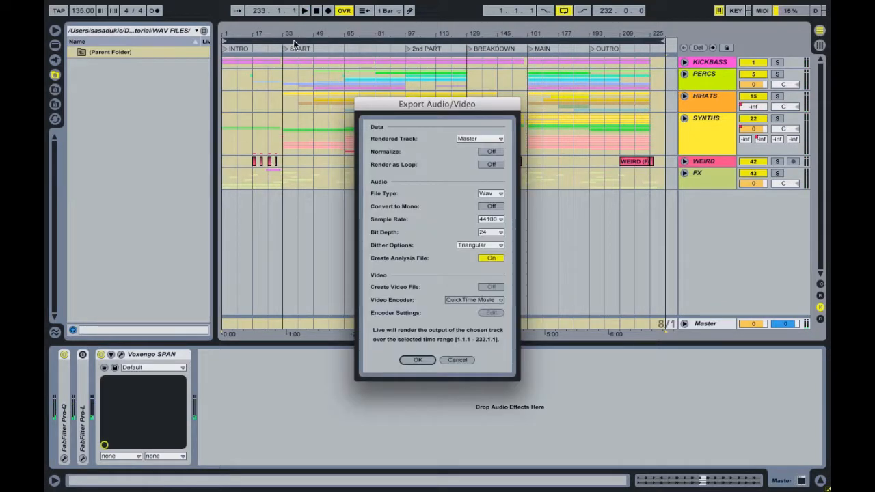
{"action": "left_click", "coordinate": [418, 361]}
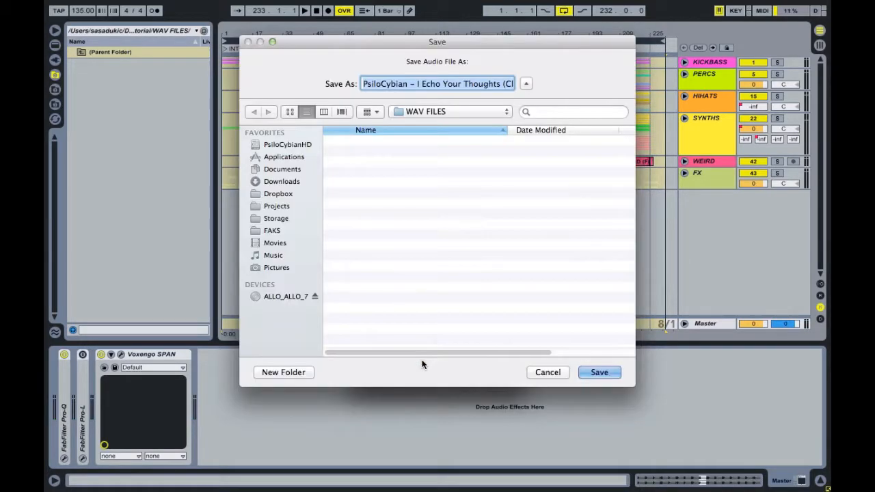
{"action": "left_click", "coordinate": [496, 83]}
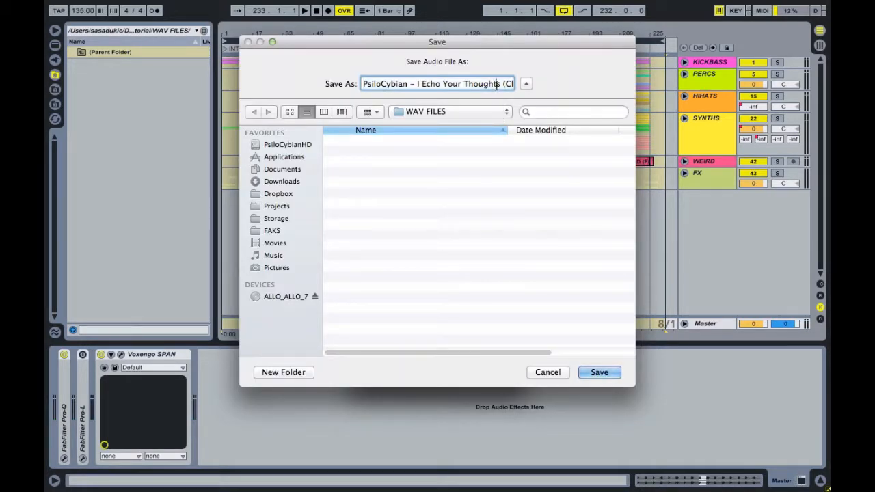
{"action": "left_click_drag", "start_coordinate": [493, 84], "coordinate": [542, 82]}
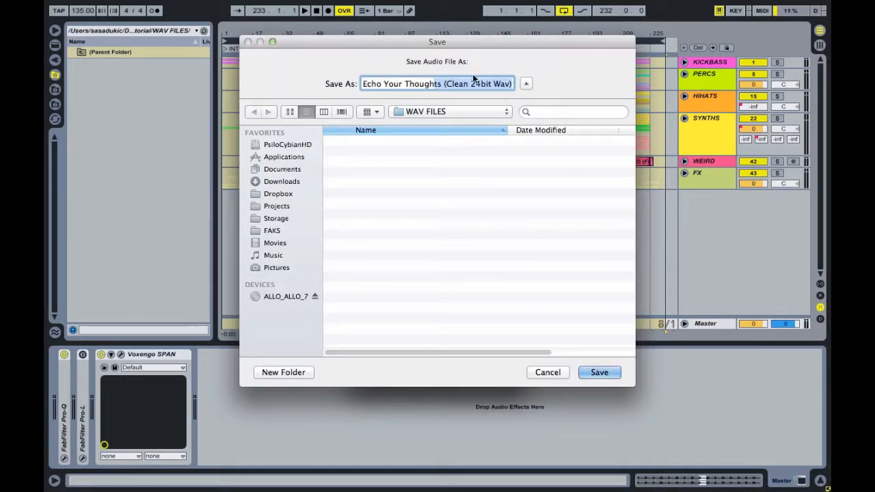
{"action": "left_click", "coordinate": [598, 372]}
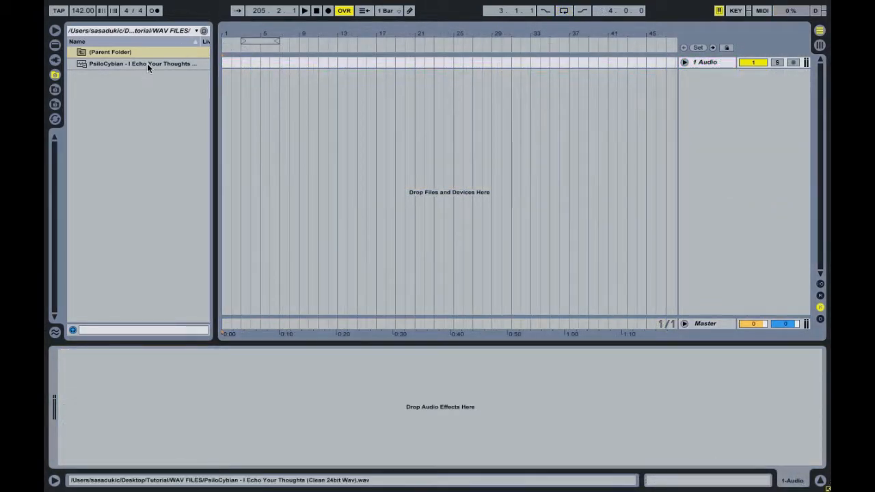
Step: Place the exported clean 24-bit WAV at the start of the audio track and set the project tempo to 135 BPM
{"action": "left_click_drag", "start_coordinate": [147, 63], "coordinate": [229, 65]}
{"action": "left_click", "coordinate": [89, 10]}
{"action": "type", "text": "1"}
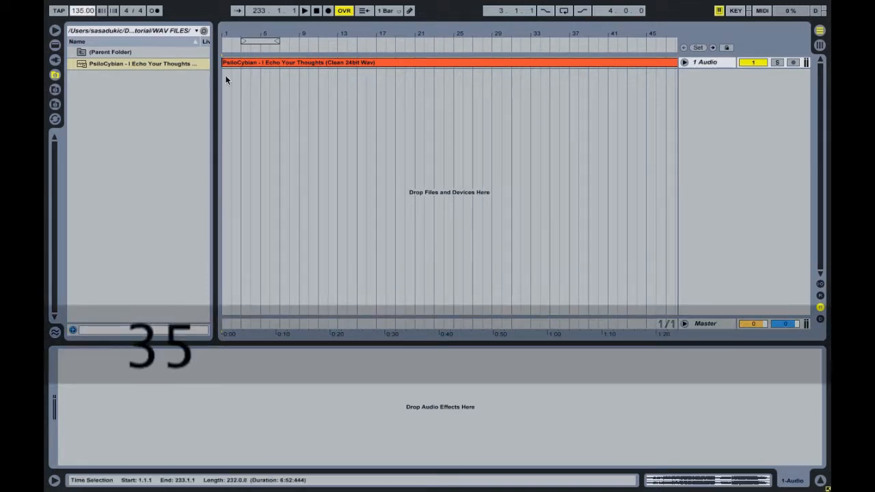
Step: Turn on warping for the imported clip, then unfold its audio track and increase the track height
{"action": "left_click", "coordinate": [248, 63]}
{"action": "left_click", "coordinate": [180, 367]}
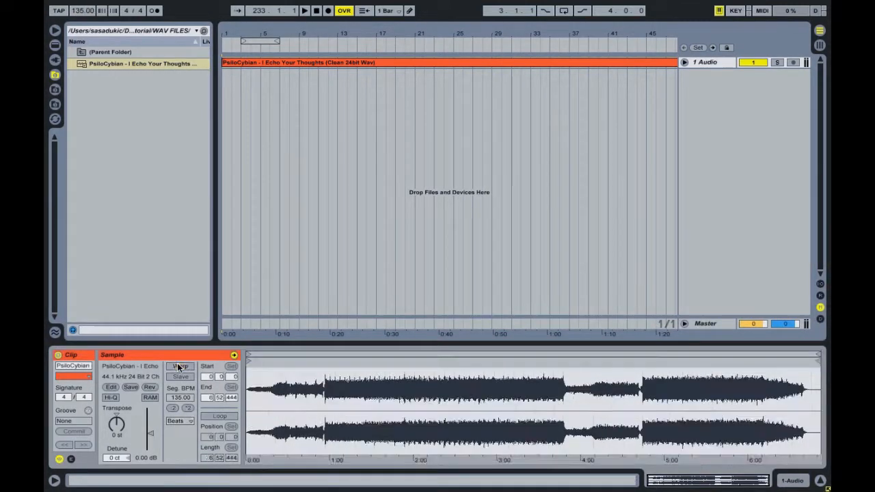
{"action": "left_click", "coordinate": [179, 367]}
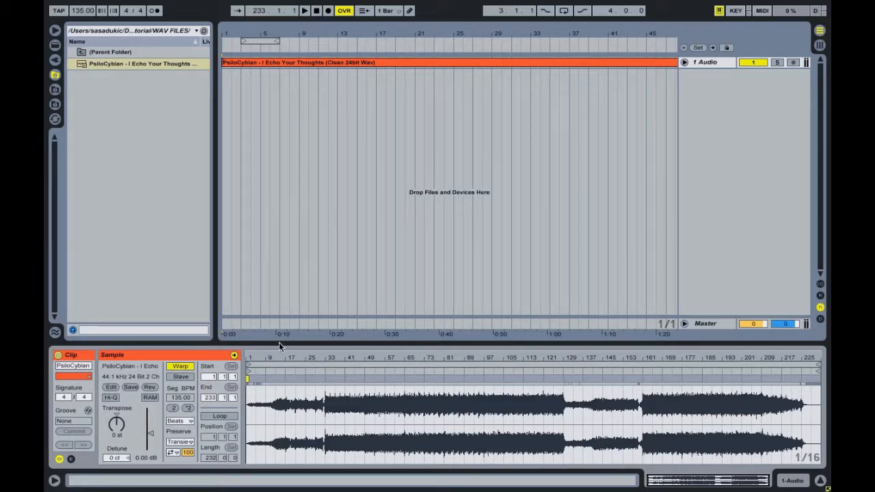
{"action": "left_click", "coordinate": [684, 62]}
{"action": "left_click_drag", "start_coordinate": [470, 37], "coordinate": [470, 4]}
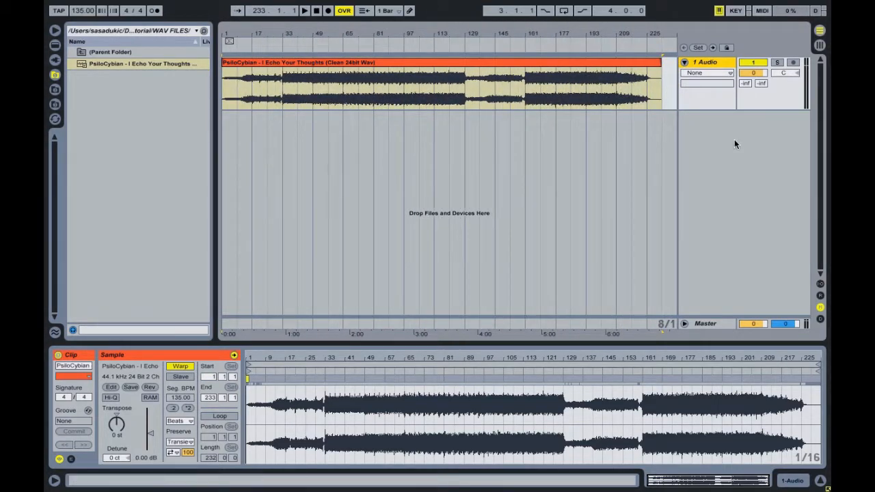
{"action": "left_click_drag", "start_coordinate": [698, 108], "coordinate": [673, 216]}
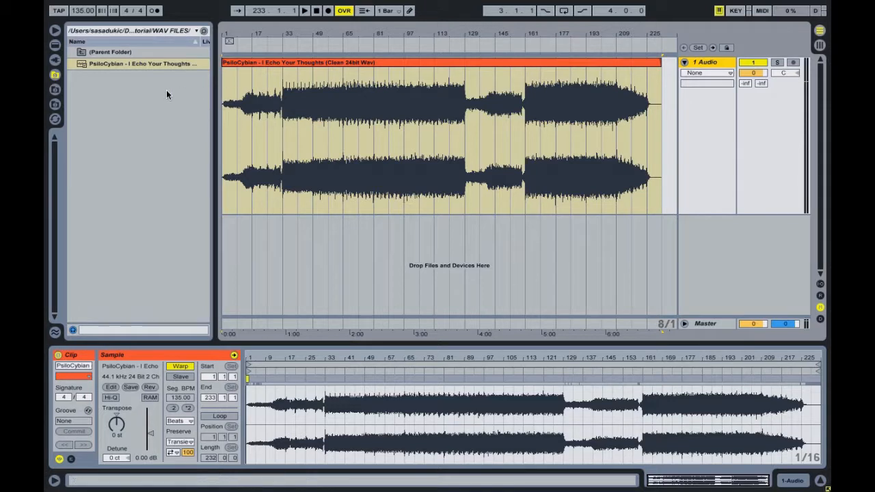
Step: Add the saved LIMITER audio effect rack to the Master track and close its FabFilter Pro-L window
{"action": "left_click", "coordinate": [54, 60]}
{"action": "left_click", "coordinate": [56, 45]}
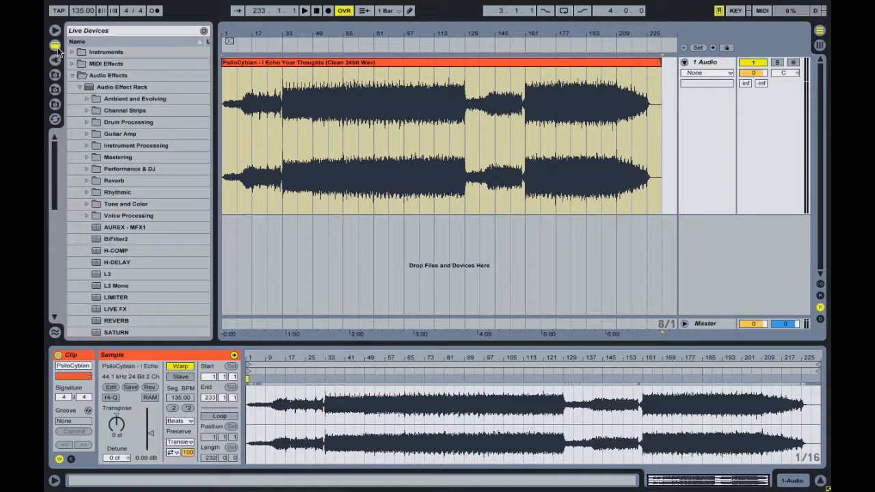
{"action": "scroll", "coordinate": [121, 219], "scroll_direction": "down", "scroll_amount": 3}
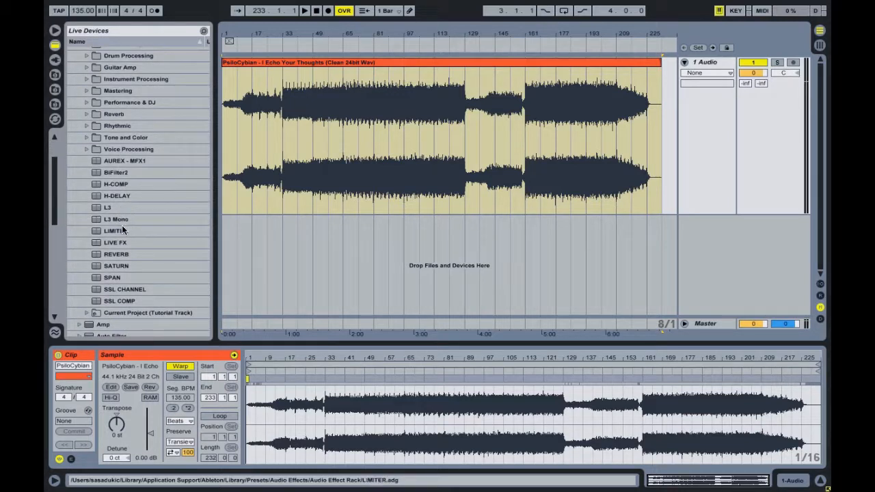
{"action": "left_click_drag", "start_coordinate": [114, 229], "coordinate": [357, 257]}
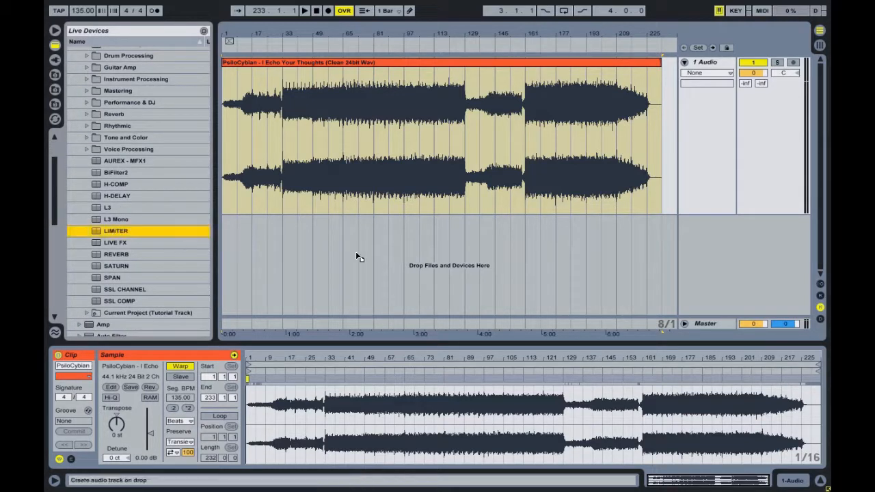
{"action": "left_click_drag", "start_coordinate": [713, 305], "coordinate": [707, 326]}
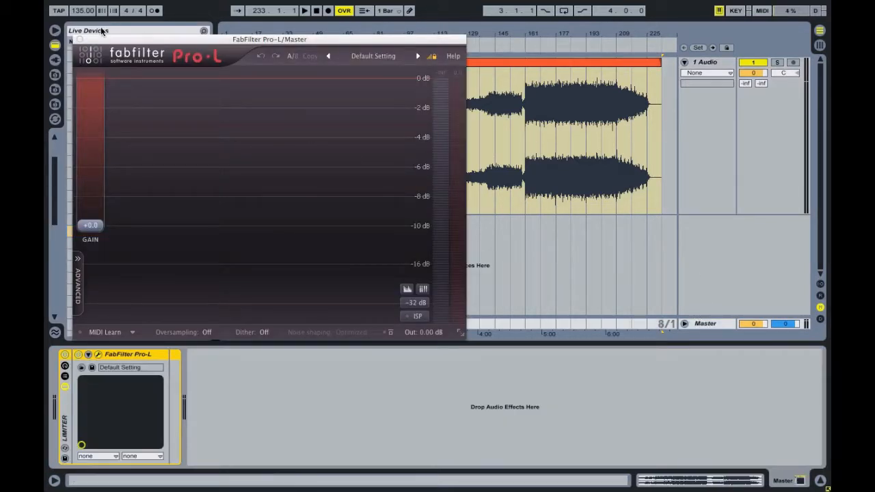
{"action": "left_click", "coordinate": [79, 39]}
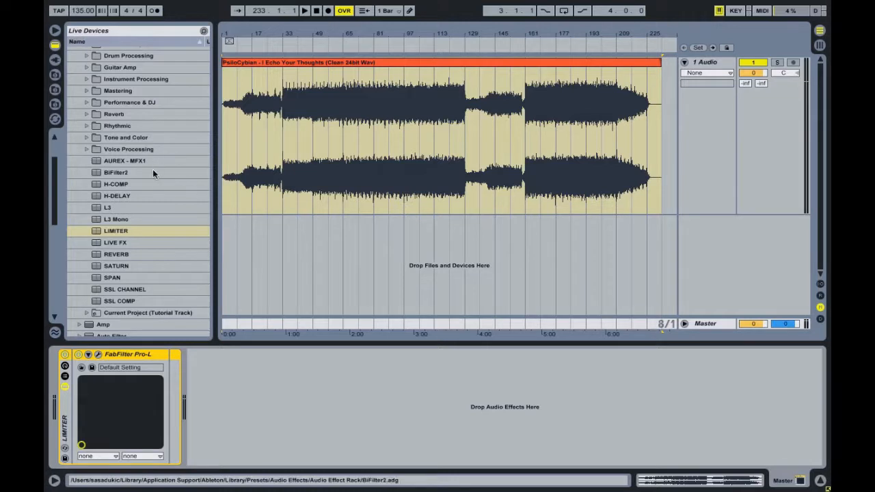
Step: Insert the SSL COMP rack before the limiter on the Master track and load the compressor's factory Mastering preset
{"action": "left_click_drag", "start_coordinate": [121, 302], "coordinate": [60, 381]}
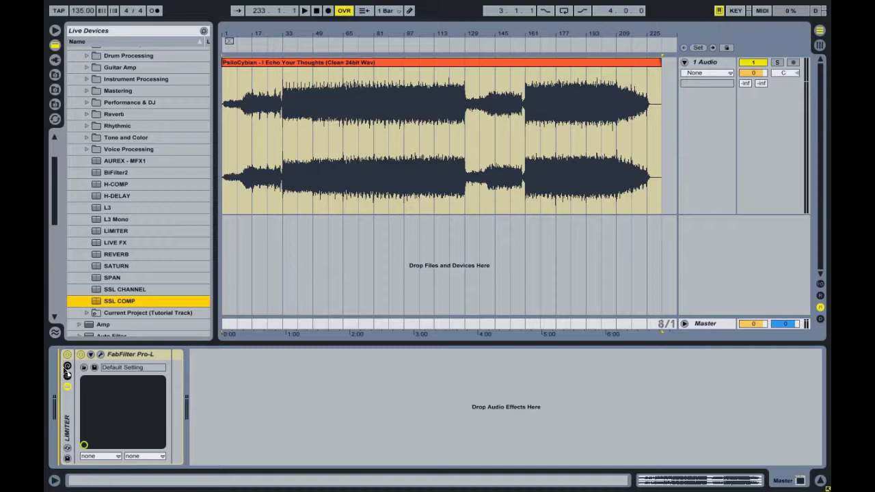
{"action": "left_click_drag", "start_coordinate": [67, 372], "coordinate": [65, 371]}
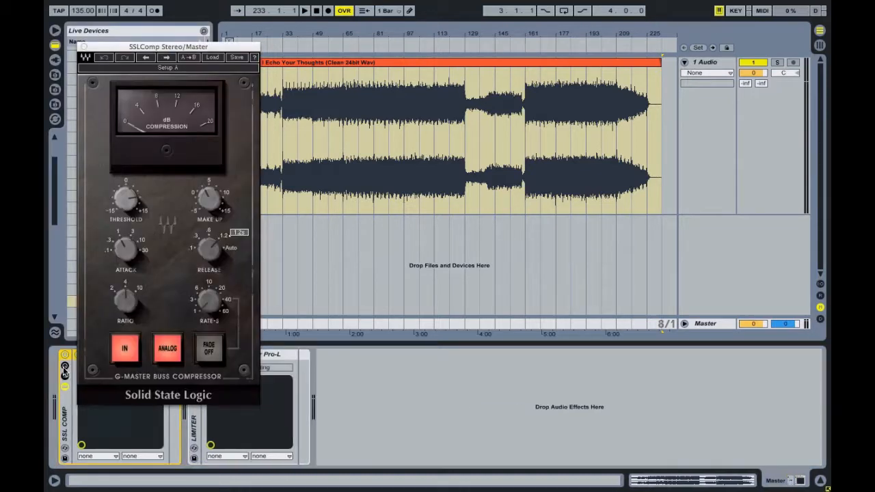
{"action": "left_click", "coordinate": [211, 57]}
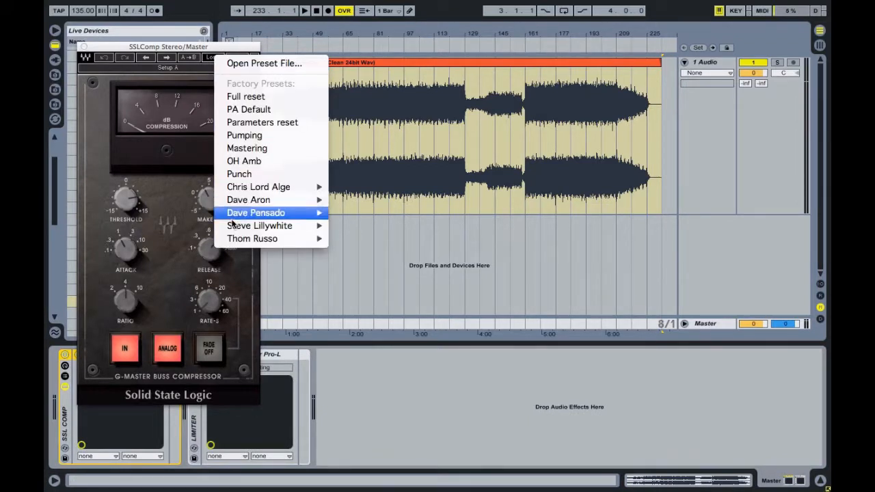
{"action": "left_click", "coordinate": [252, 148]}
Step: Play the loud sections of the track while raising the SSL compressor's threshold and lowering its ratio to 2
{"action": "key", "text": "space"}
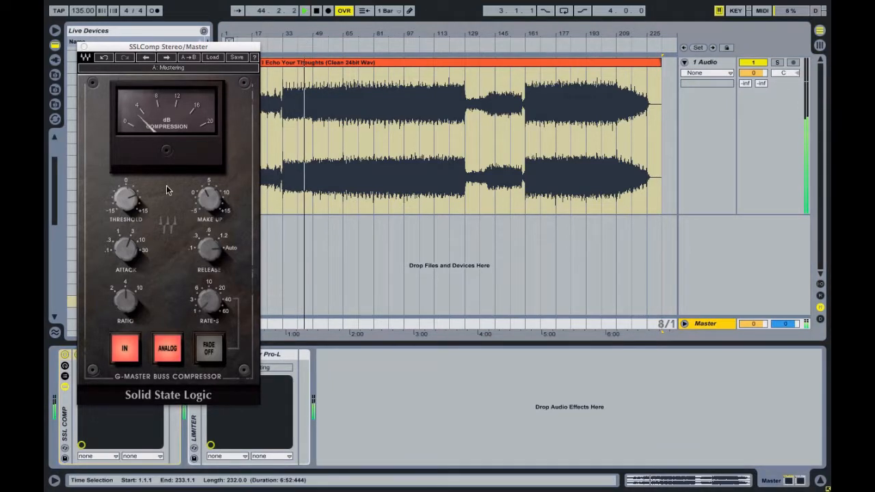
{"action": "left_click_drag", "start_coordinate": [137, 204], "coordinate": [137, 193]}
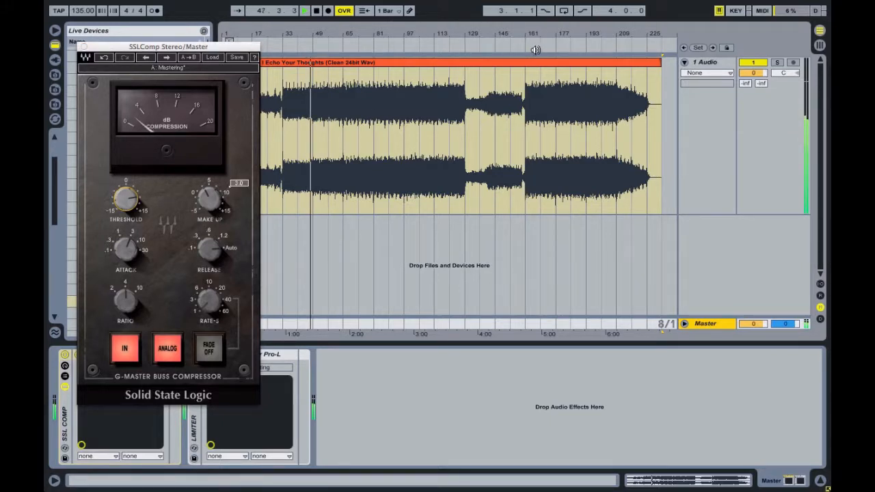
{"action": "left_click", "coordinate": [578, 48]}
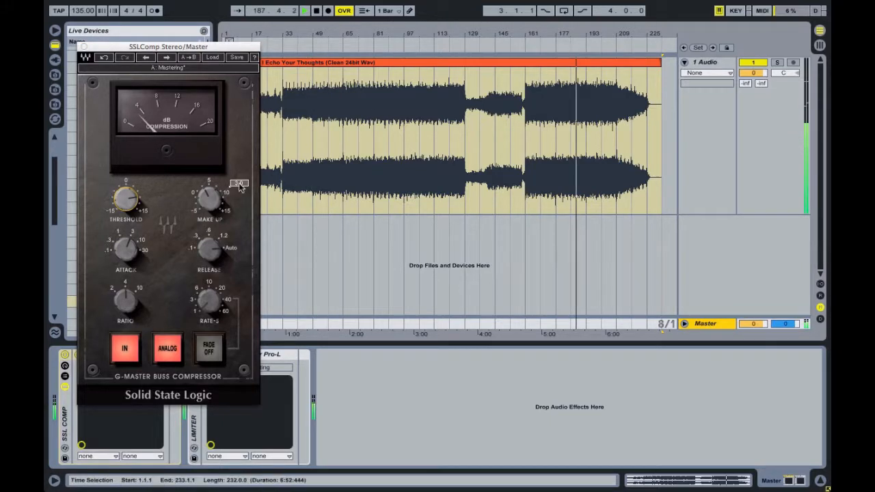
{"action": "left_click_drag", "start_coordinate": [129, 214], "coordinate": [128, 205]}
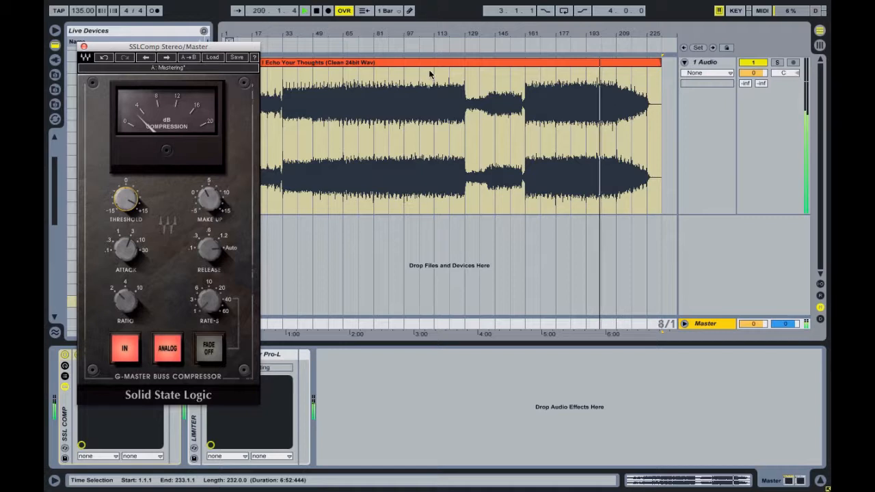
{"action": "left_click", "coordinate": [397, 47]}
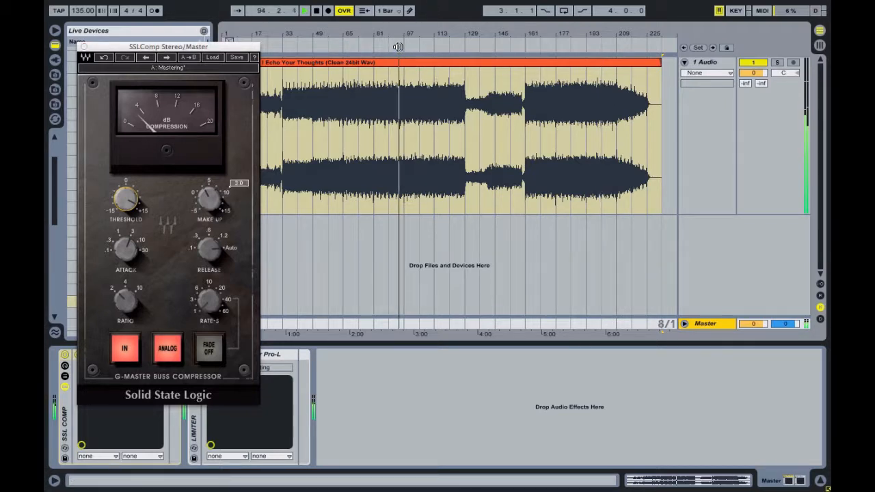
{"action": "left_click", "coordinate": [126, 200]}
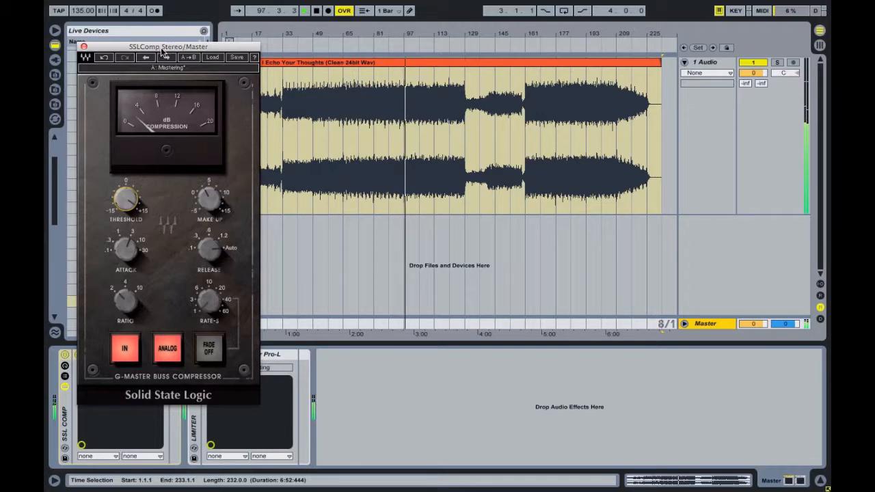
Step: Show the Pro-L limiter beside the compressor, lower the system volume, and raise the compressor's make-up gain to about 9
{"action": "left_click_drag", "start_coordinate": [162, 51], "coordinate": [502, 87]}
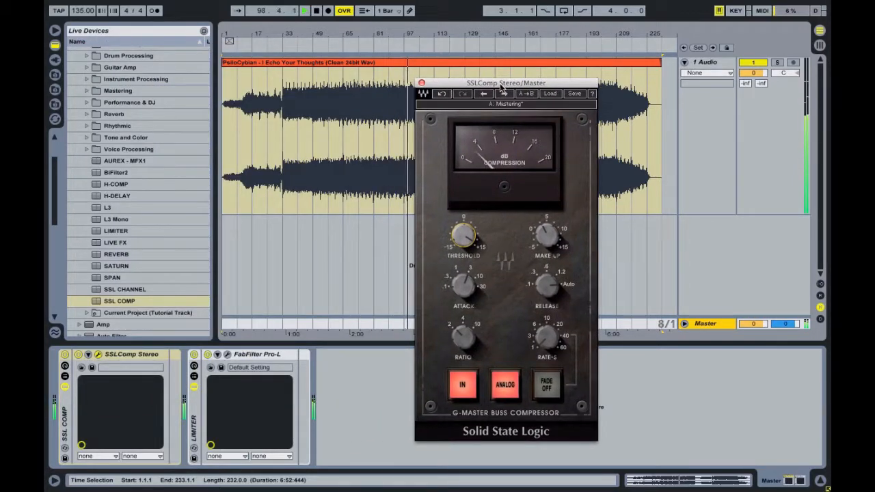
{"action": "key", "text": "XF86AudioLowerVolume"}
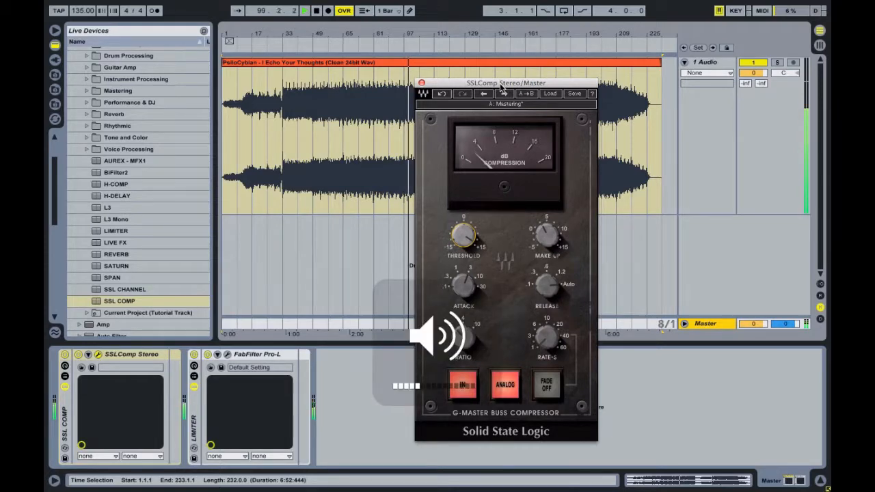
{"action": "left_click", "coordinate": [218, 354]}
{"action": "left_click_drag", "start_coordinate": [520, 83], "coordinate": [613, 78]}
{"action": "mouse_move", "coordinate": [639, 233]}
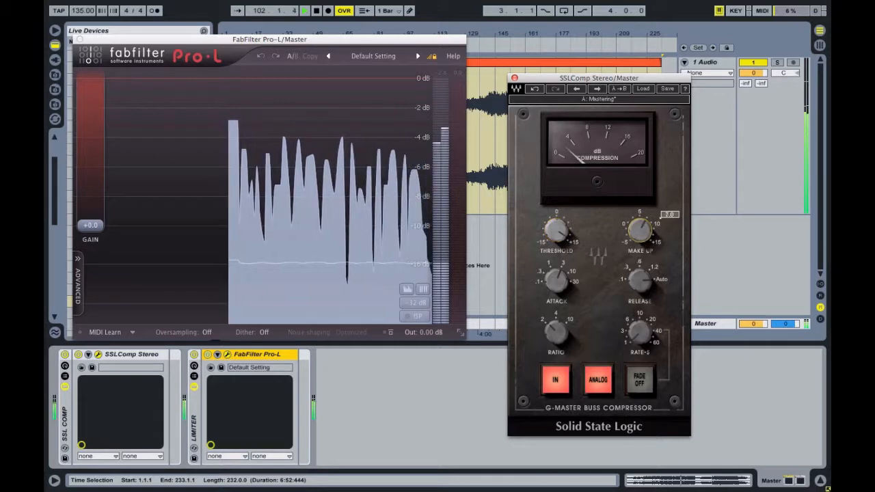
{"action": "left_click_drag", "start_coordinate": [639, 231], "coordinate": [642, 239]}
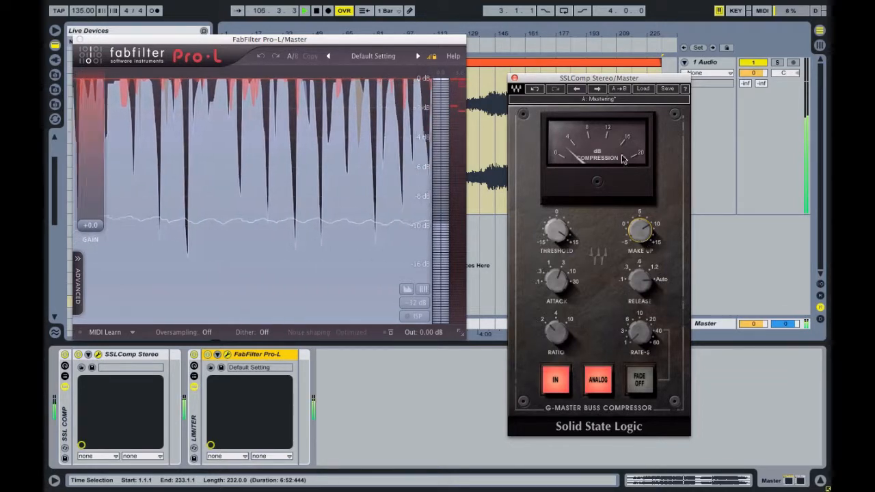
Step: Play the section after the breakdown, fine-tune the compressor's make-up gain to about 9.1, and close both plug-in windows
{"action": "left_click", "coordinate": [521, 44]}
{"action": "mouse_move", "coordinate": [548, 78]}
{"action": "left_mouse_down"}
{"action": "mouse_move", "coordinate": [545, 155]}
{"action": "mouse_move", "coordinate": [561, 76]}
{"action": "left_mouse_up"}
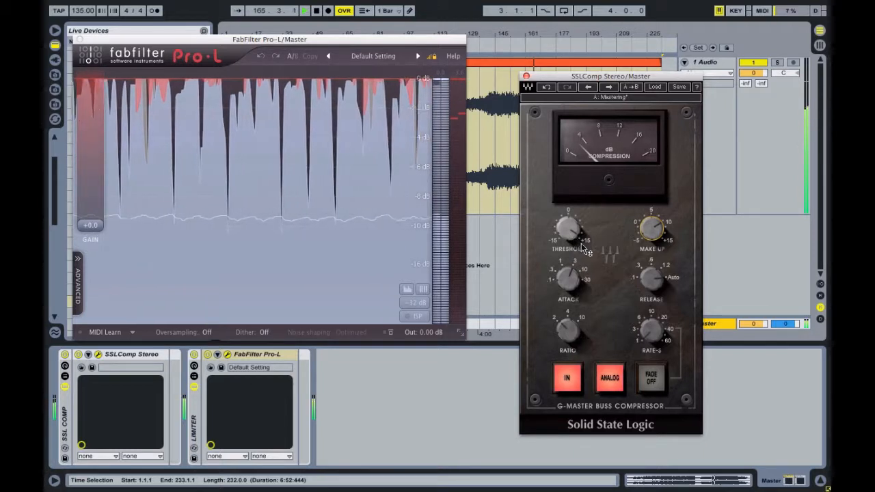
{"action": "left_click", "coordinate": [566, 215]}
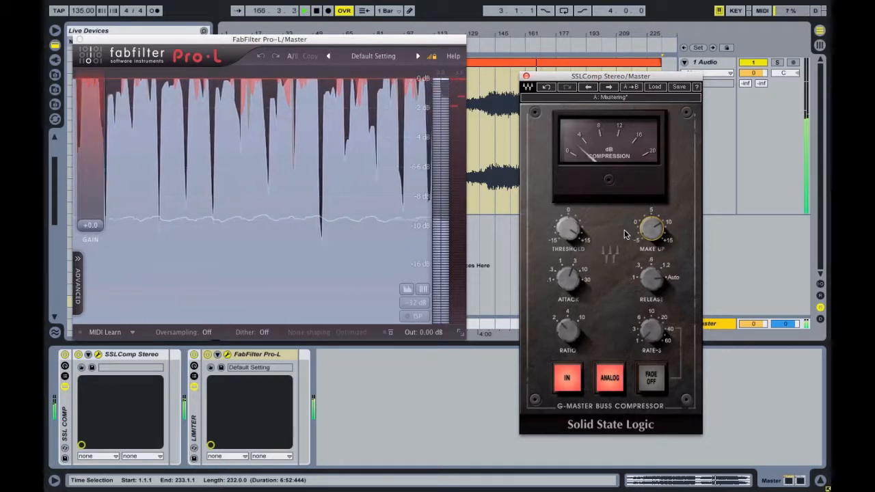
{"action": "left_click", "coordinate": [651, 228]}
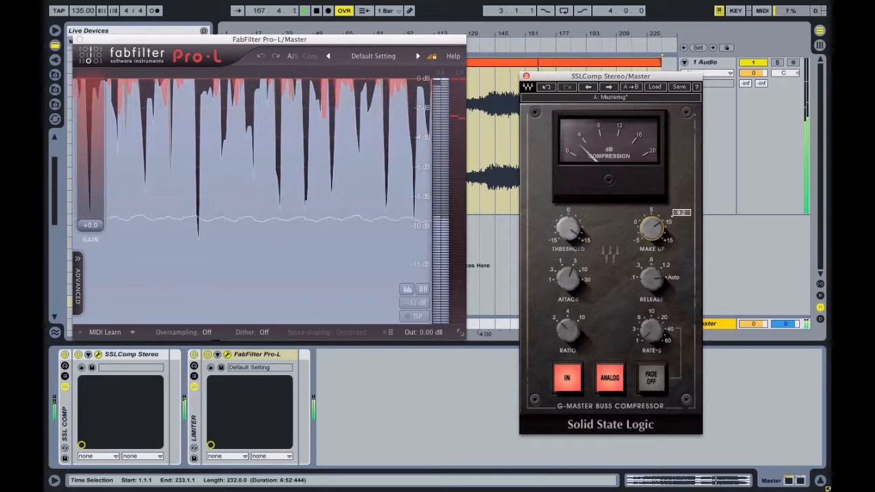
{"action": "left_click_drag", "start_coordinate": [651, 228], "coordinate": [652, 229]}
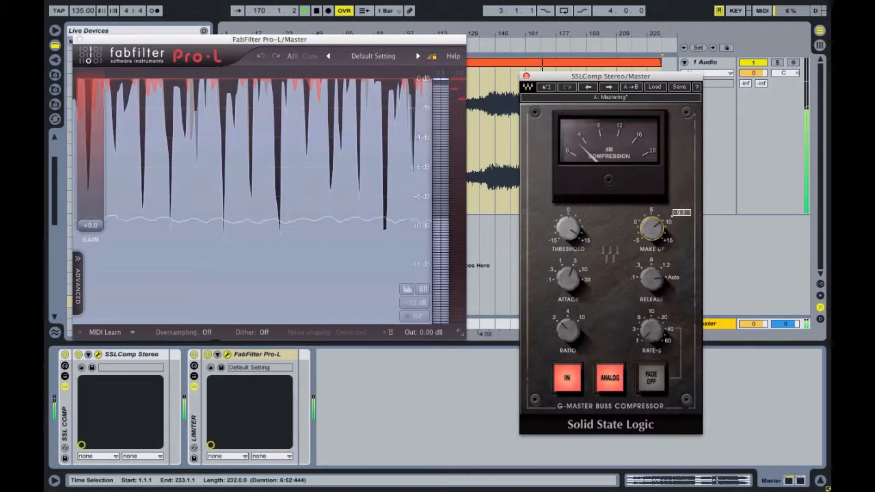
{"action": "left_click_drag", "start_coordinate": [651, 229], "coordinate": [652, 230]}
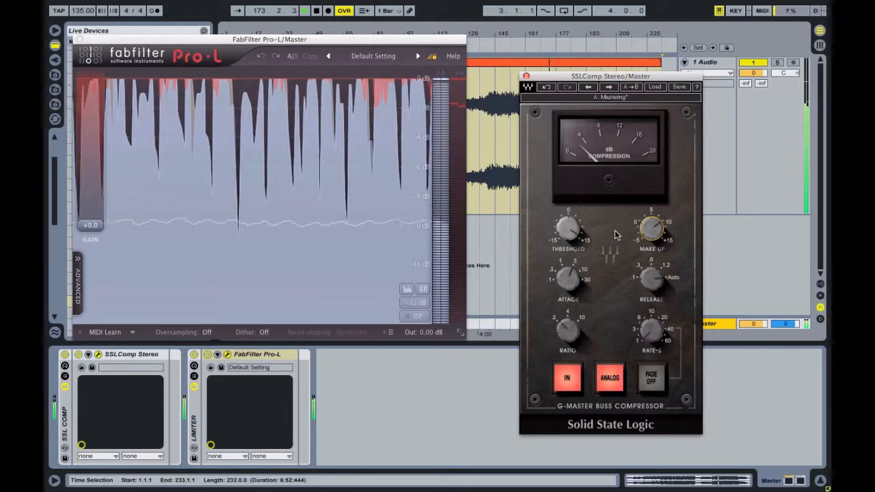
{"action": "left_click", "coordinate": [79, 39]}
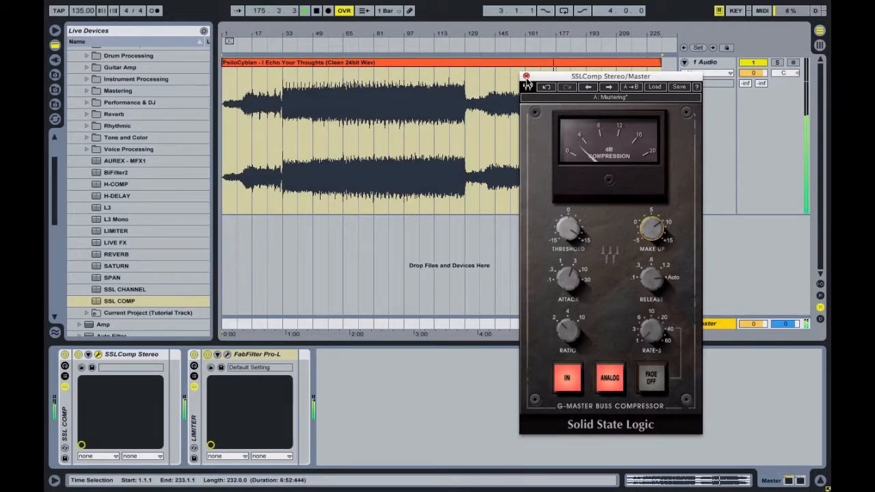
{"action": "left_click", "coordinate": [526, 77]}
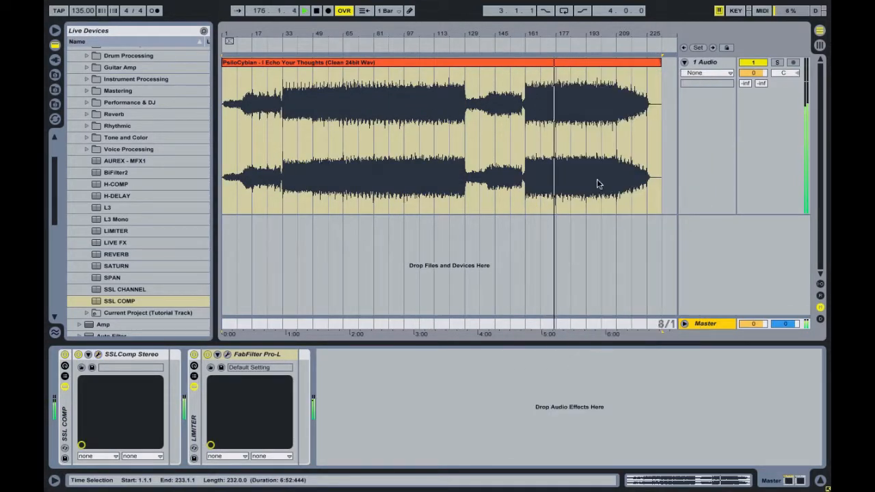
Step: Insert the FabFilter Pro-Q equalizer before the SSL compressor on the Master track and lower the system volume
{"action": "left_click", "coordinate": [55, 60]}
{"action": "key", "text": "XF86AudioLowerVolume"}
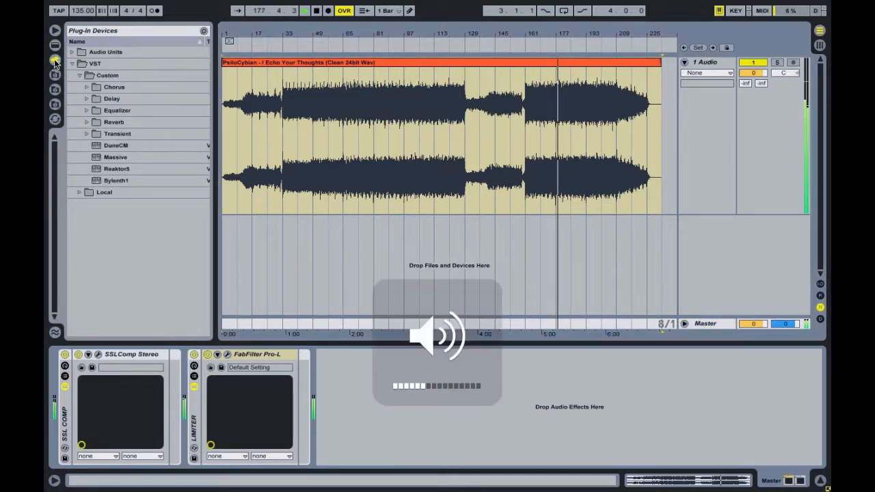
{"action": "left_click", "coordinate": [86, 110]}
{"action": "left_click", "coordinate": [133, 123]}
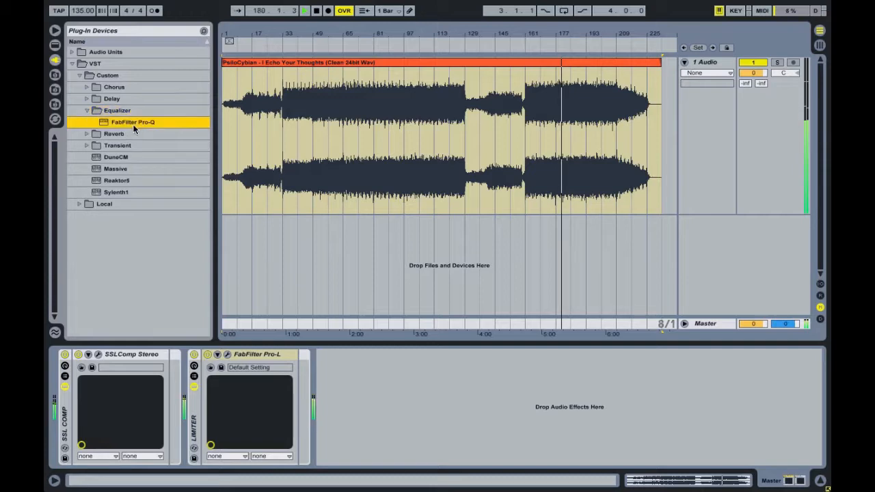
{"action": "left_click_drag", "start_coordinate": [77, 341], "coordinate": [68, 373]}
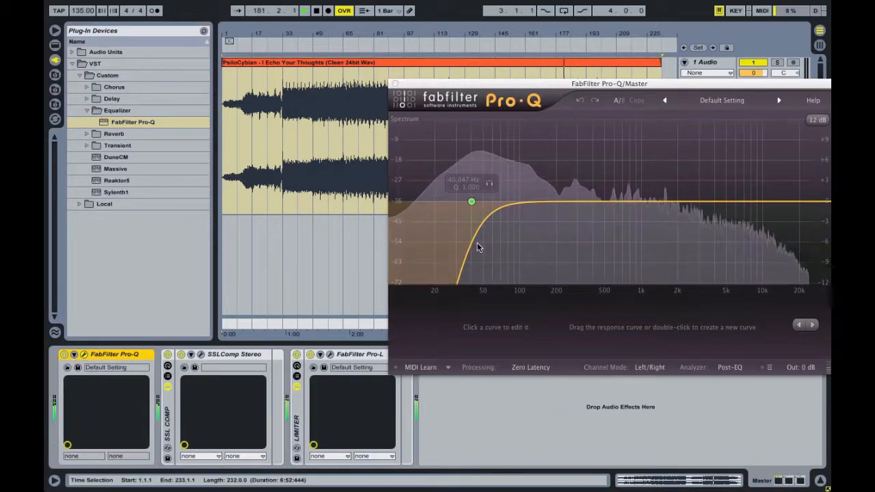
Step: Bring the Pro-Q window fully into view and delete its existing low-cut band
{"action": "left_click", "coordinate": [472, 203]}
{"action": "left_click_drag", "start_coordinate": [831, 354], "coordinate": [661, 318]}
{"action": "left_click", "coordinate": [577, 289]}
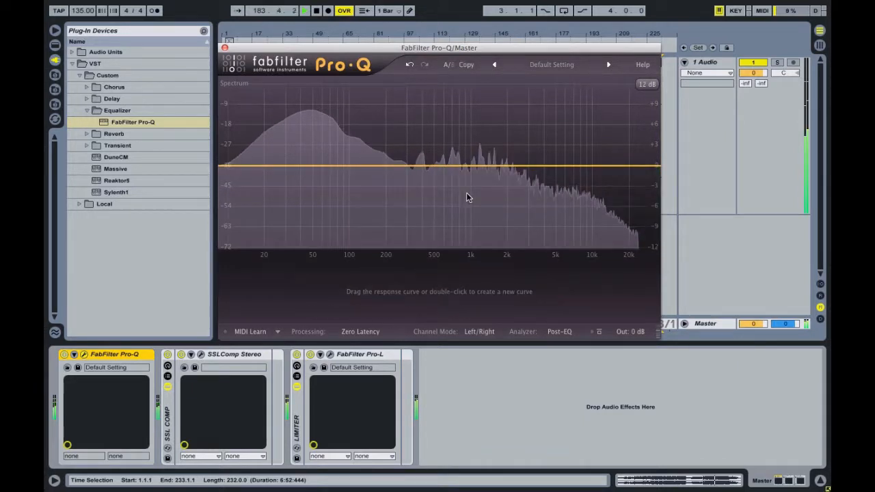
Step: Add a high-shelf band at about 19.5 kHz with a gain of 2 dB and a Q of about 0.9
{"action": "double_click", "coordinate": [627, 164]}
{"action": "mouse_move", "coordinate": [440, 298]}
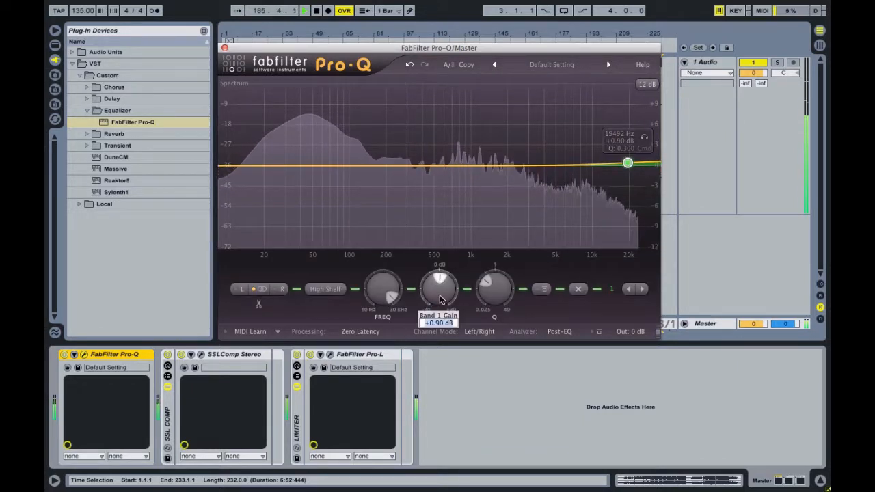
{"action": "scroll", "coordinate": [441, 298], "scroll_direction": "up", "scroll_amount": 2}
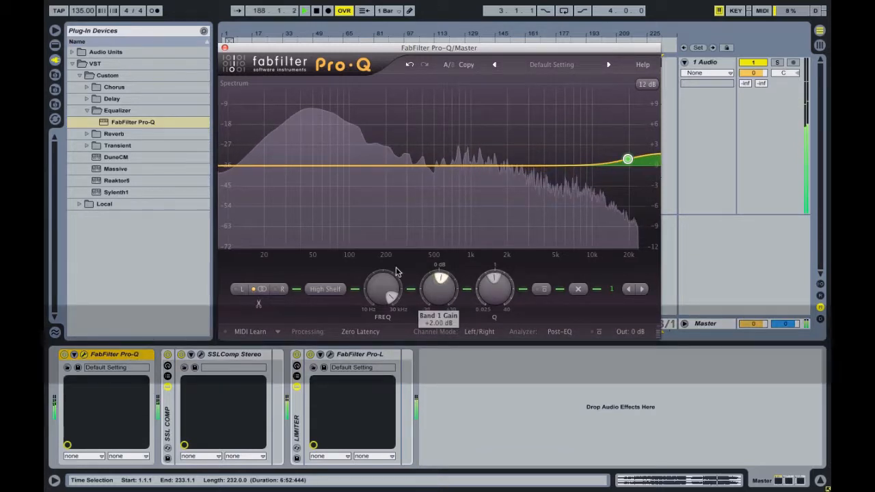
Step: Lower the high shelf's frequency to about 18.3 kHz
{"action": "mouse_move", "coordinate": [374, 289]}
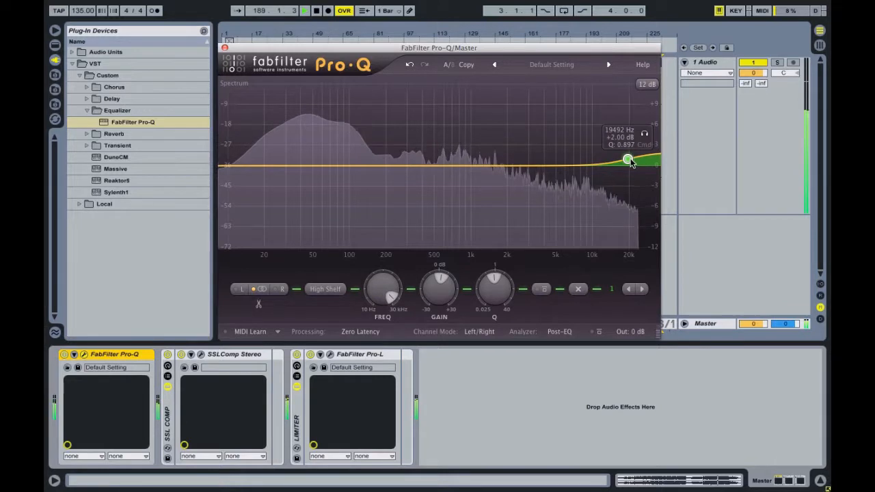
{"action": "double_click", "coordinate": [383, 289]}
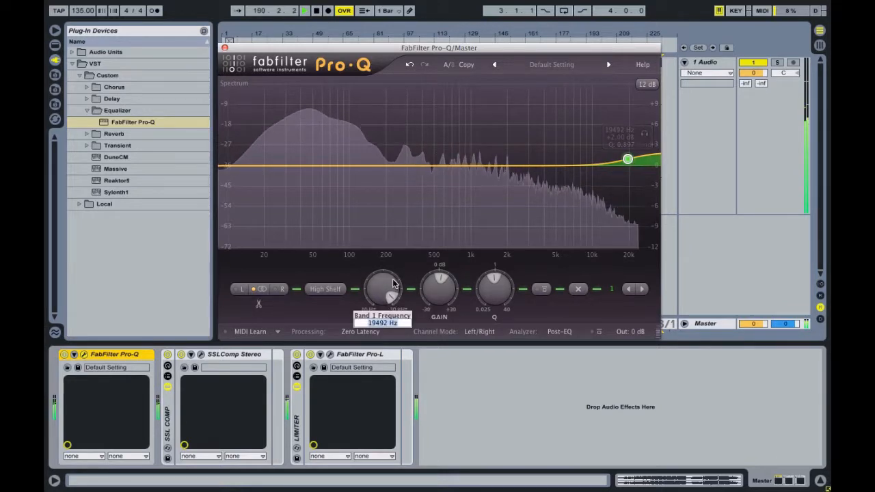
{"action": "type", "text": "18"}
{"action": "key", "text": "Return"}
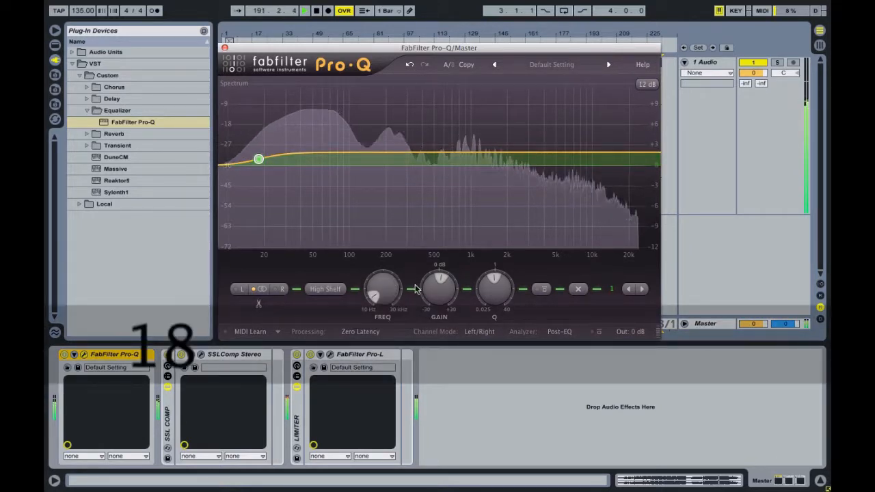
{"action": "left_click_drag", "start_coordinate": [258, 158], "coordinate": [627, 159]}
{"action": "left_click_drag", "start_coordinate": [625, 160], "coordinate": [623, 160]}
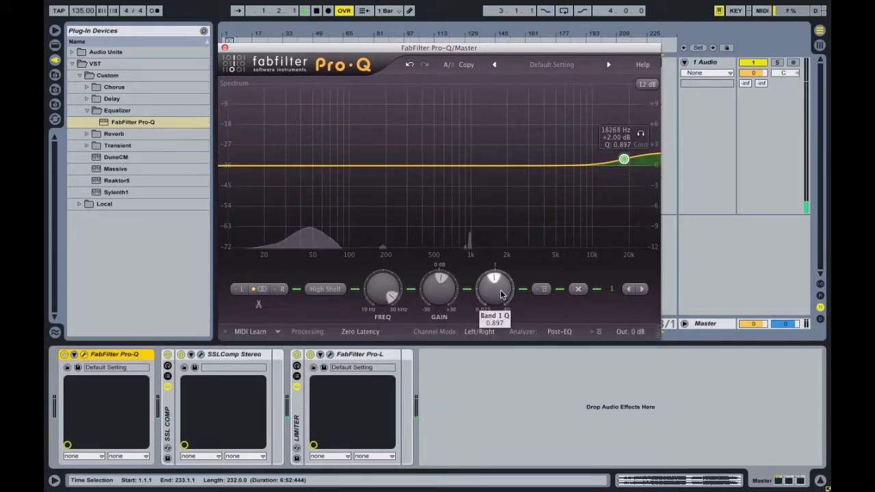
Step: Uncover the arrangement behind the Pro-Q window, play the late loud section, and set the high shelf's gain to 1.5 dB
{"action": "left_click_drag", "start_coordinate": [484, 48], "coordinate": [457, 181]}
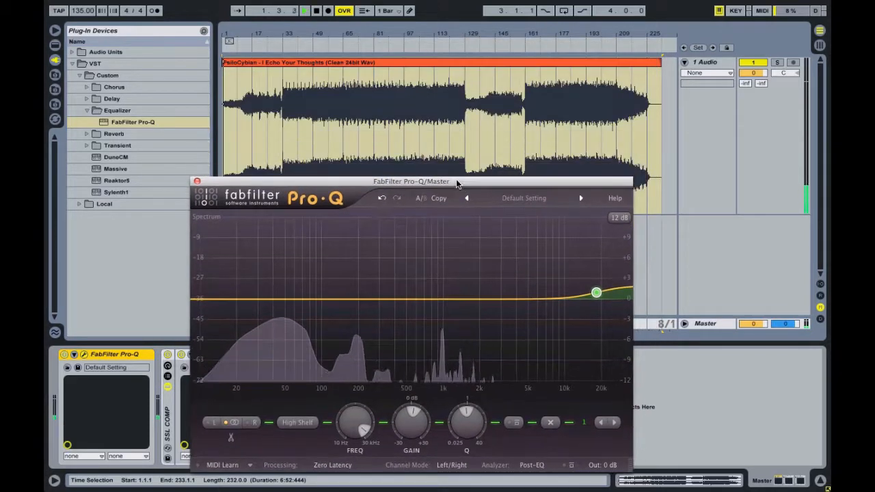
{"action": "left_click", "coordinate": [534, 46]}
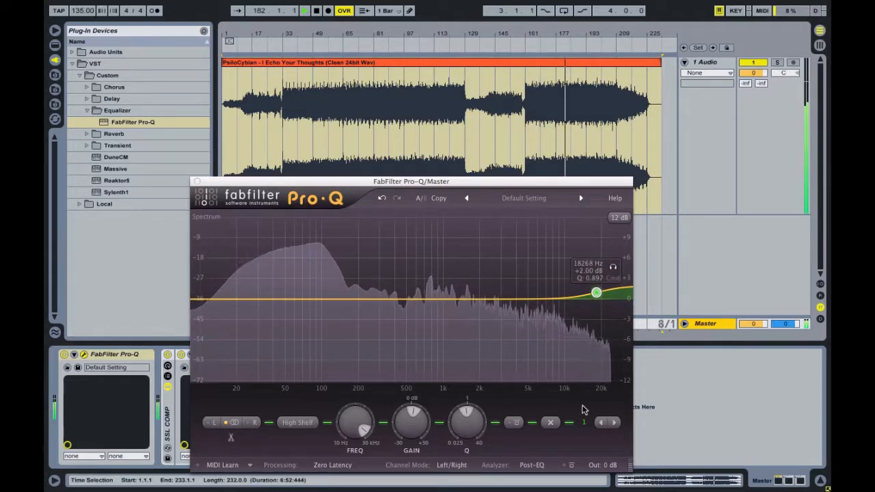
{"action": "left_click", "coordinate": [596, 293]}
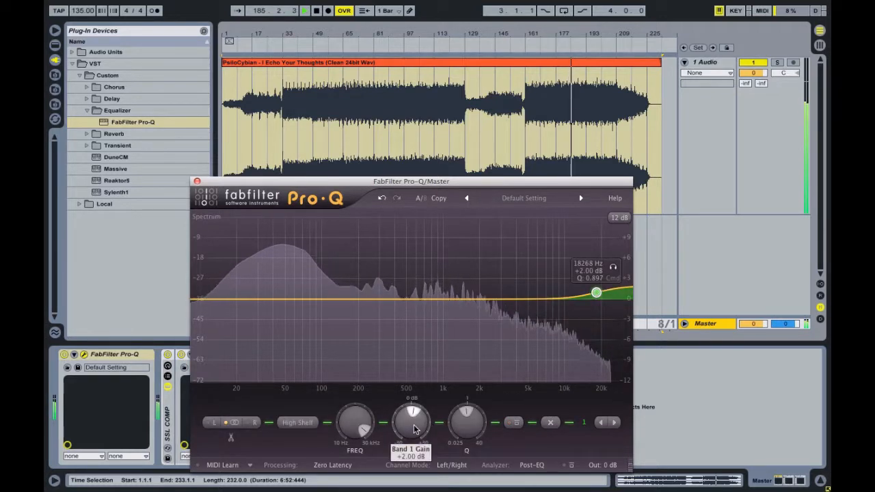
{"action": "left_click_drag", "start_coordinate": [413, 428], "coordinate": [414, 433]}
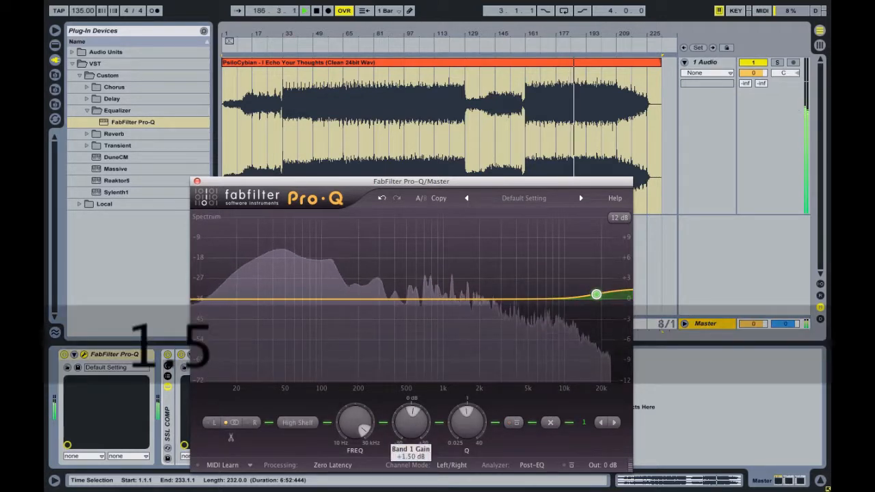
Step: Add a narrow bell boost of about 5.7 dB with a Q of about 29 and sweep it to about 393 Hz
{"action": "left_click_drag", "start_coordinate": [406, 299], "coordinate": [418, 233]}
{"action": "left_click_drag", "start_coordinate": [467, 422], "coordinate": [468, 377]}
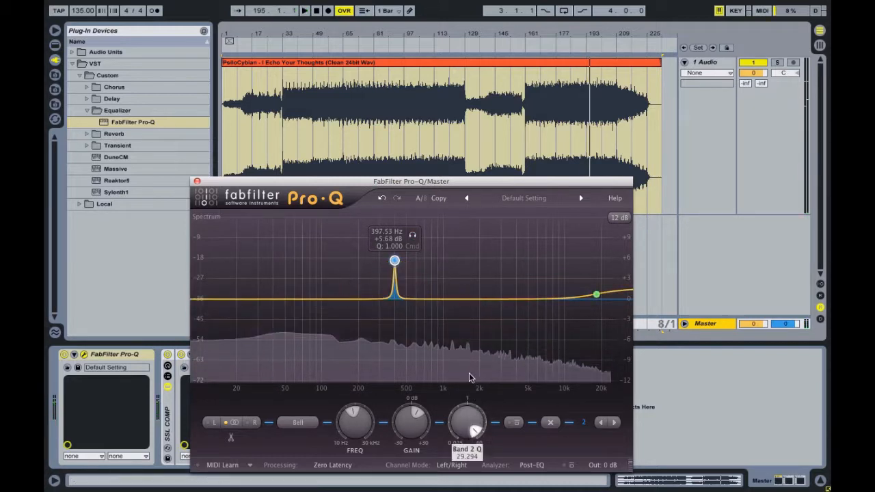
{"action": "mouse_move", "coordinate": [412, 234]}
{"action": "left_mouse_down"}
{"action": "mouse_move", "coordinate": [414, 227]}
{"action": "mouse_move", "coordinate": [415, 235]}
{"action": "left_mouse_up"}
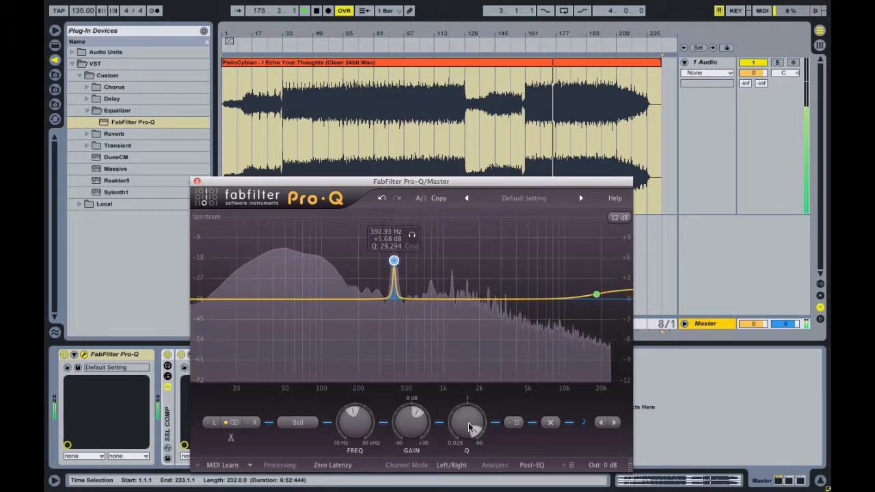
Step: Widen the bell band's Q to about 3.4 and set its gain to -1 dB
{"action": "left_click_drag", "start_coordinate": [469, 426], "coordinate": [463, 451]}
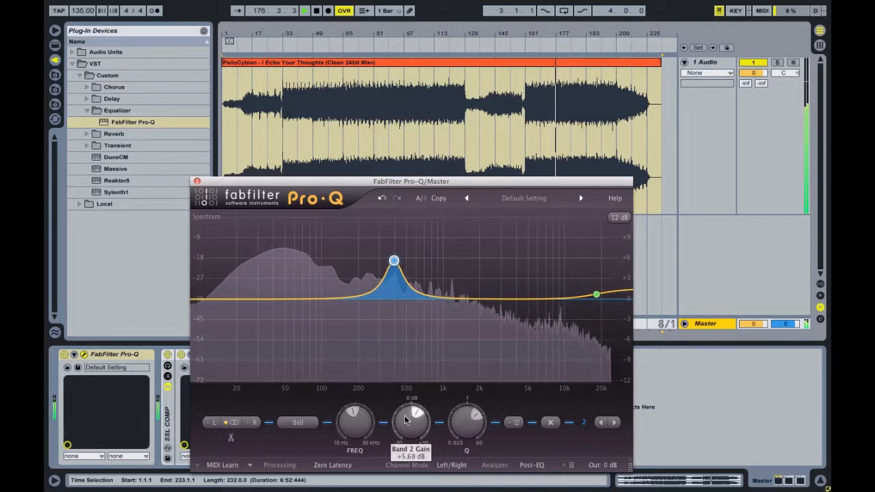
{"action": "left_click_drag", "start_coordinate": [405, 432], "coordinate": [402, 425]}
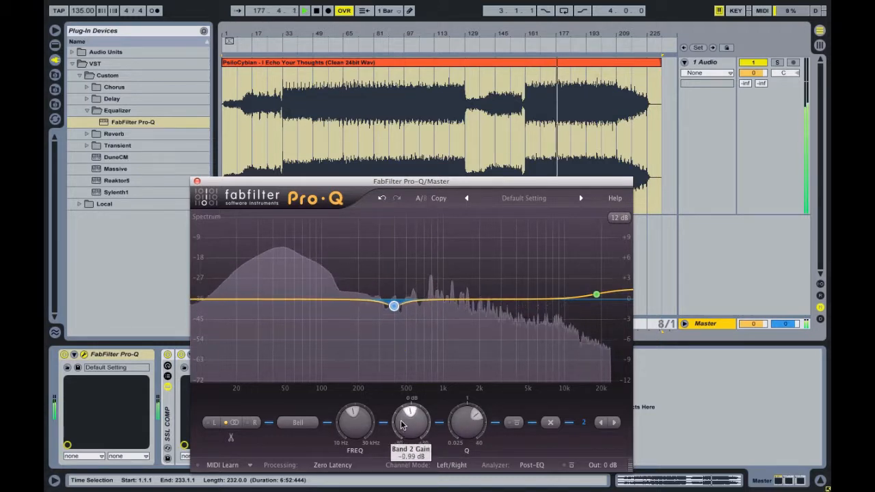
{"action": "double_click", "coordinate": [410, 425]}
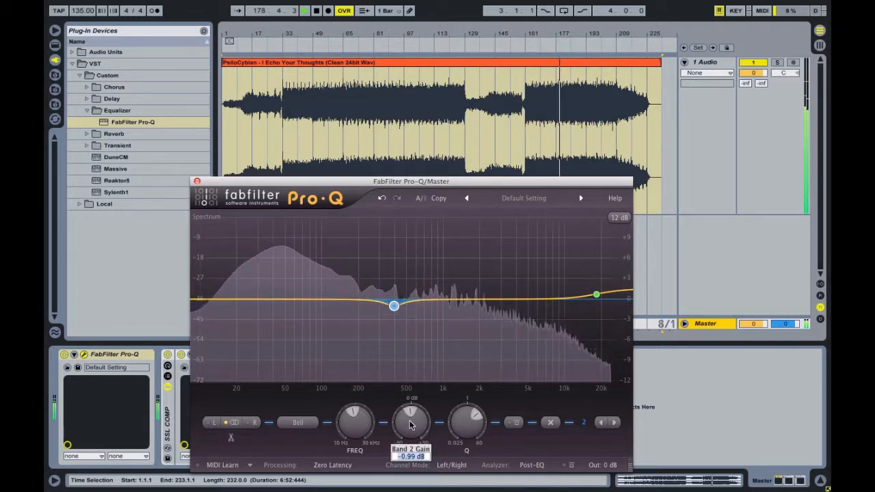
{"action": "type", "text": "-1"}
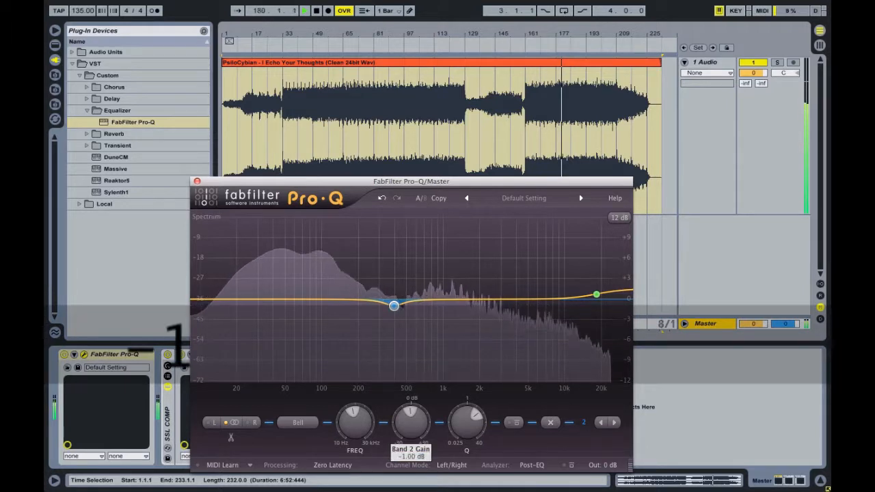
Step: Compare the track with the bell cut bypassed and active, and listen to the band's frequency range soloed
{"action": "left_click", "coordinate": [515, 423]}
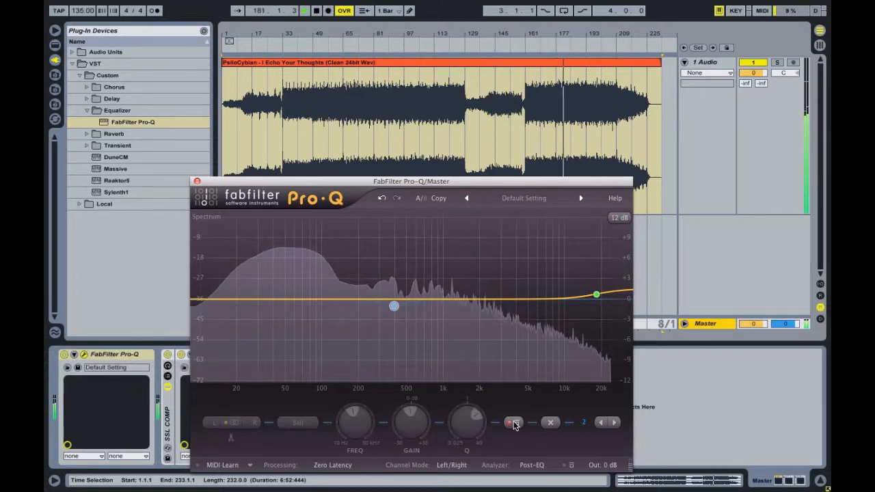
{"action": "left_click", "coordinate": [515, 423]}
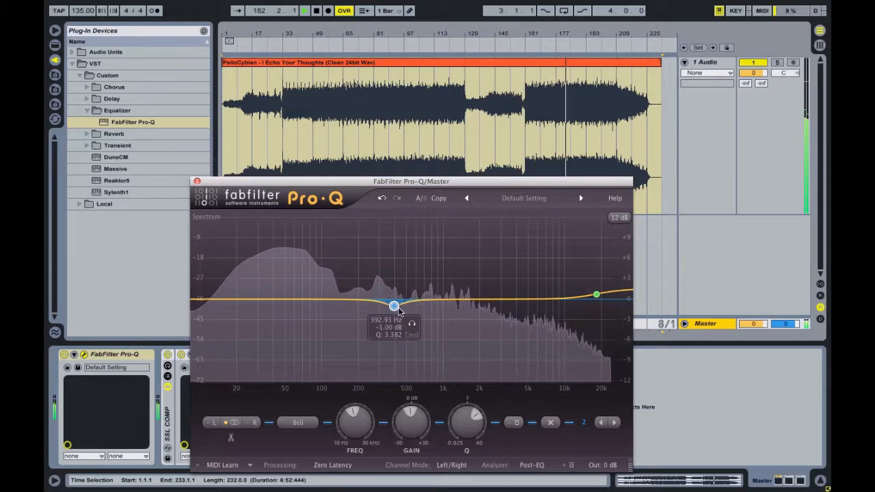
{"action": "left_click", "coordinate": [515, 423]}
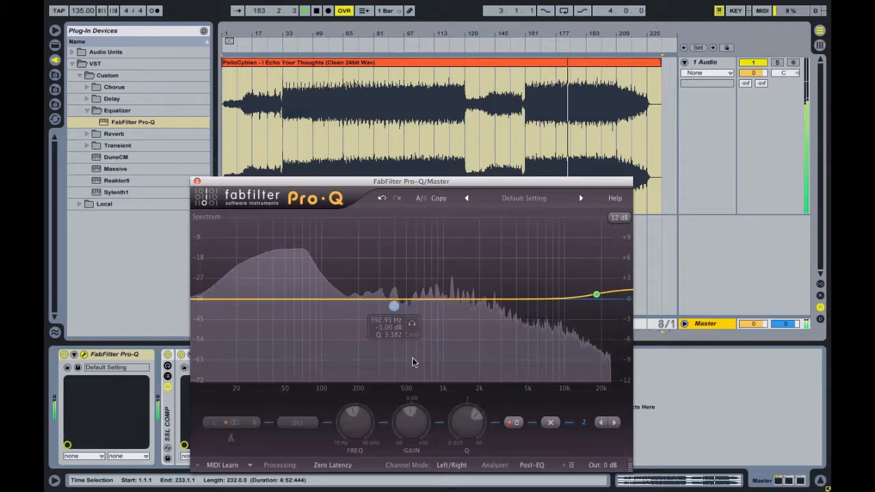
{"action": "left_click", "coordinate": [517, 423]}
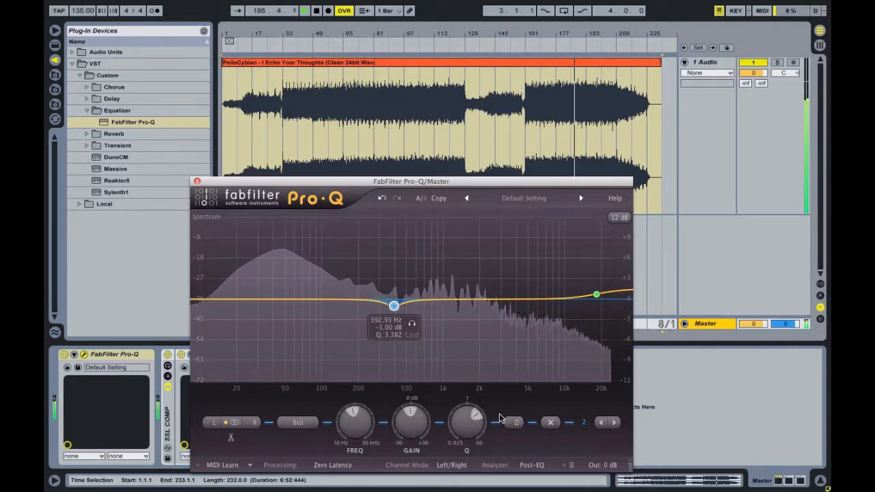
{"action": "left_click", "coordinate": [409, 325]}
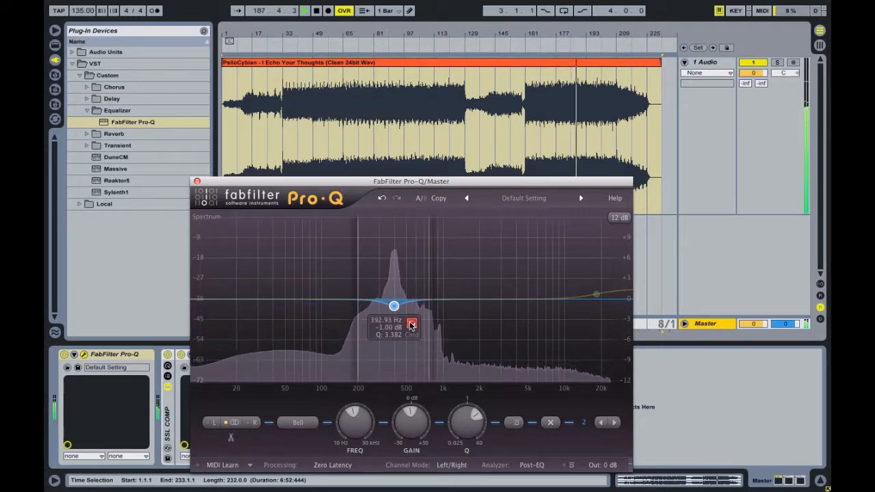
{"action": "left_click_drag", "start_coordinate": [412, 326], "coordinate": [411, 343]}
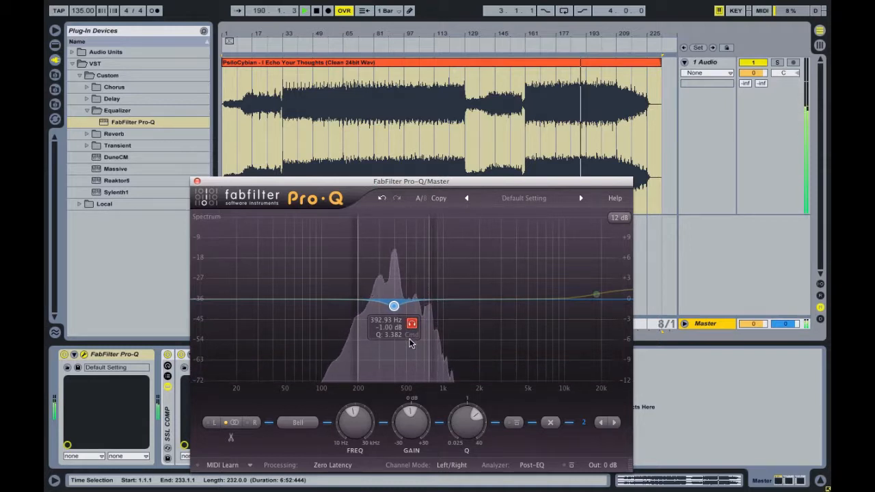
{"action": "left_click_drag", "start_coordinate": [410, 338], "coordinate": [409, 339]}
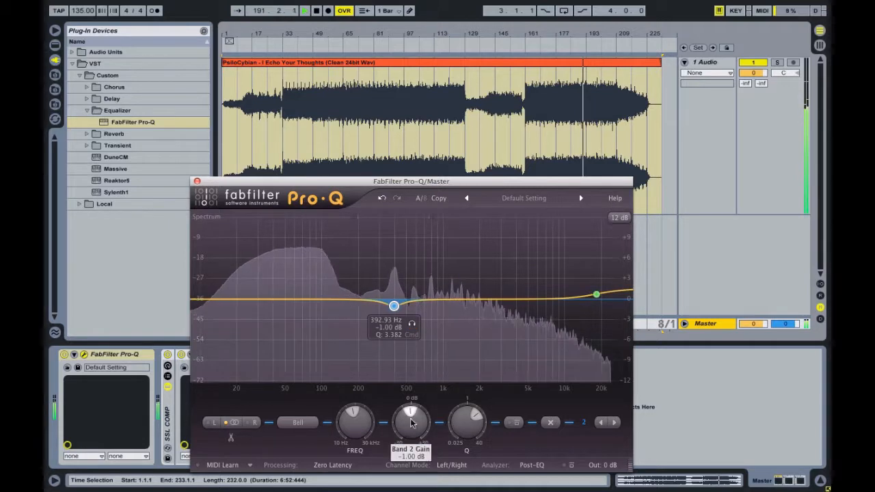
Step: Set the bell band's gain to -2 dB, narrow its Q to about 6.6, and audition it bypassed and soloed
{"action": "left_click_drag", "start_coordinate": [409, 421], "coordinate": [410, 426]}
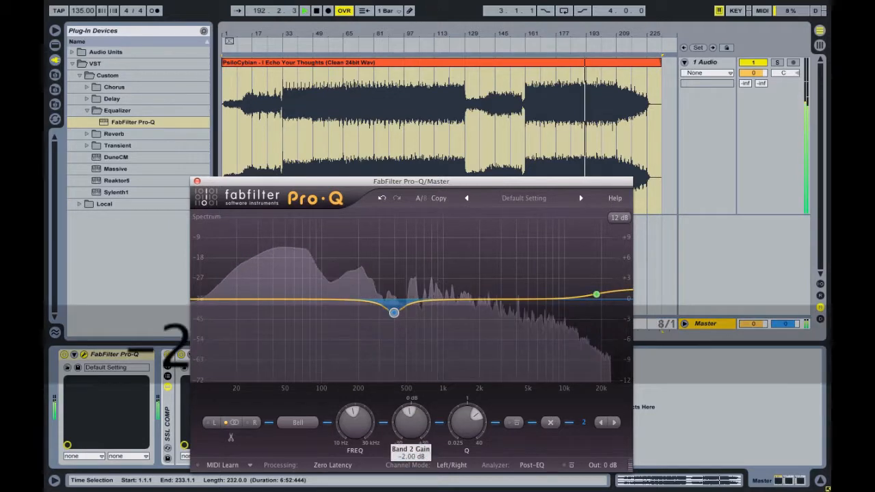
{"action": "scroll", "coordinate": [466, 427], "scroll_direction": "up", "scroll_amount": 2}
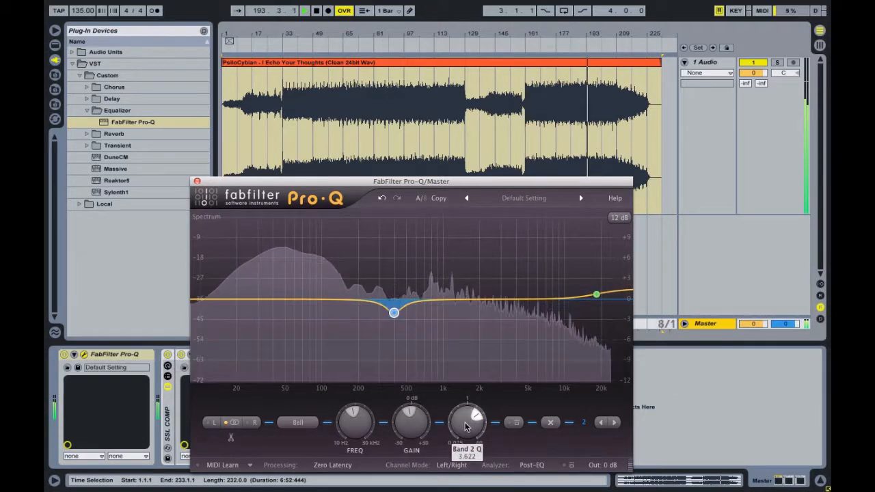
{"action": "left_click_drag", "start_coordinate": [466, 417], "coordinate": [464, 409]}
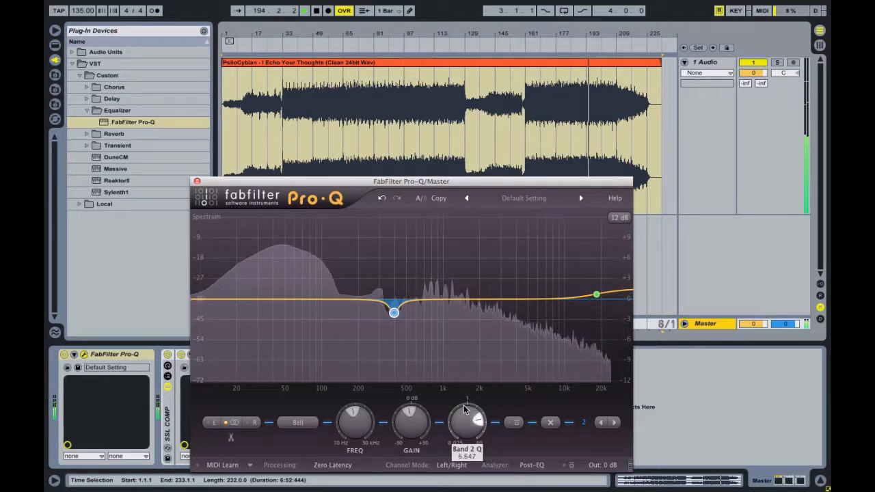
{"action": "left_click", "coordinate": [516, 424]}
{"action": "left_click", "coordinate": [514, 424]}
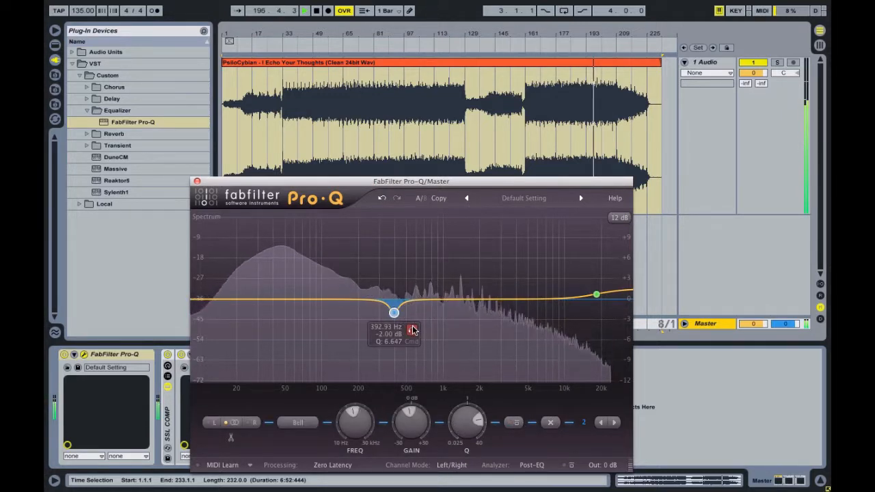
{"action": "left_click", "coordinate": [412, 331]}
{"action": "left_click_drag", "start_coordinate": [412, 330], "coordinate": [414, 332]}
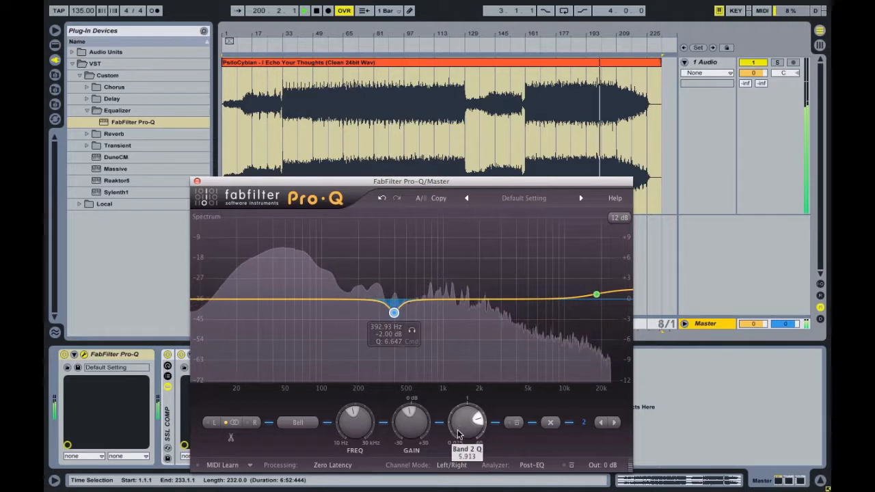
Step: Widen the bell band's Q slightly, set its gain to -1.5 dB, and bypass the band to compare
{"action": "left_click", "coordinate": [410, 456]}
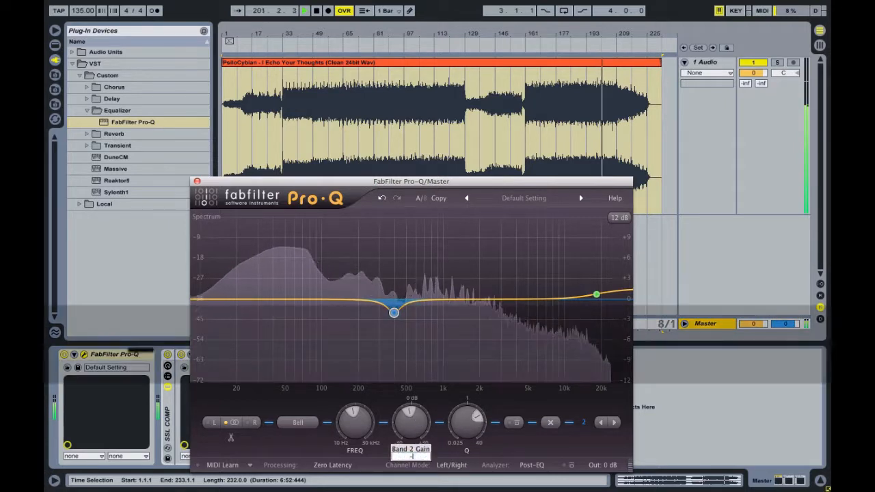
{"action": "type", "text": "-1.5"}
{"action": "key", "text": "Return"}
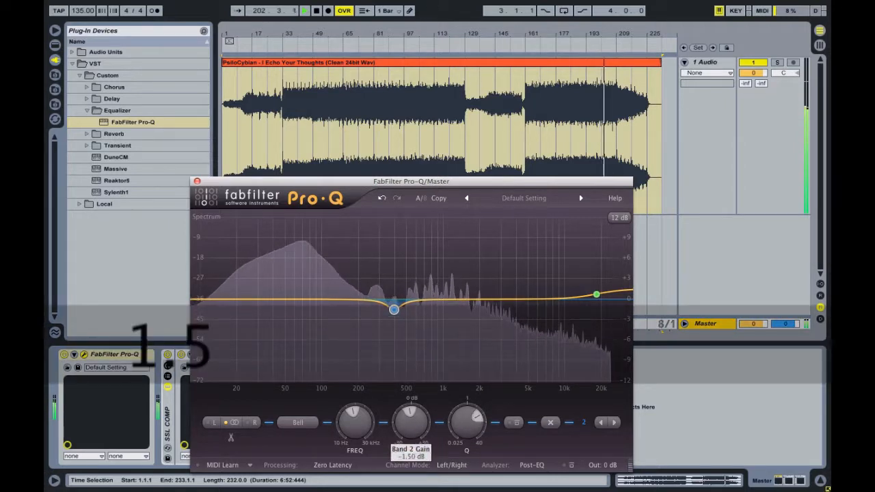
{"action": "left_click", "coordinate": [516, 422]}
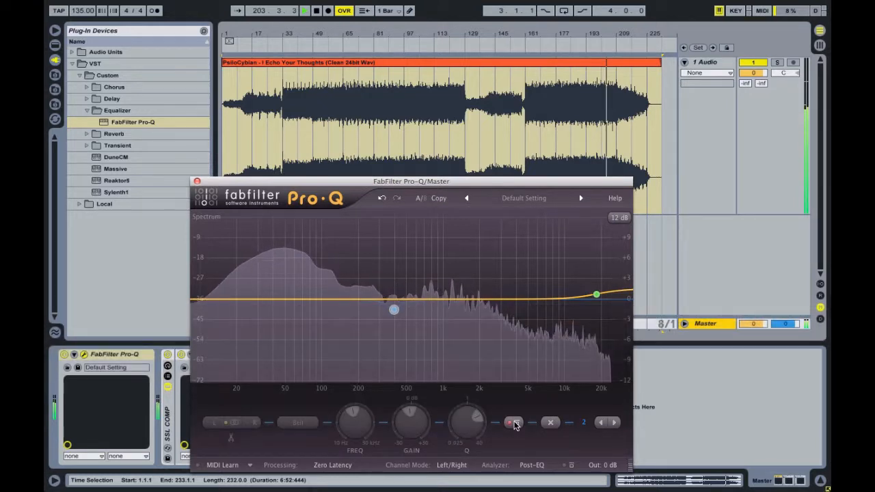
Step: Re-enable the bypassed bell band and restart playback from bar 33
{"action": "left_click", "coordinate": [516, 422]}
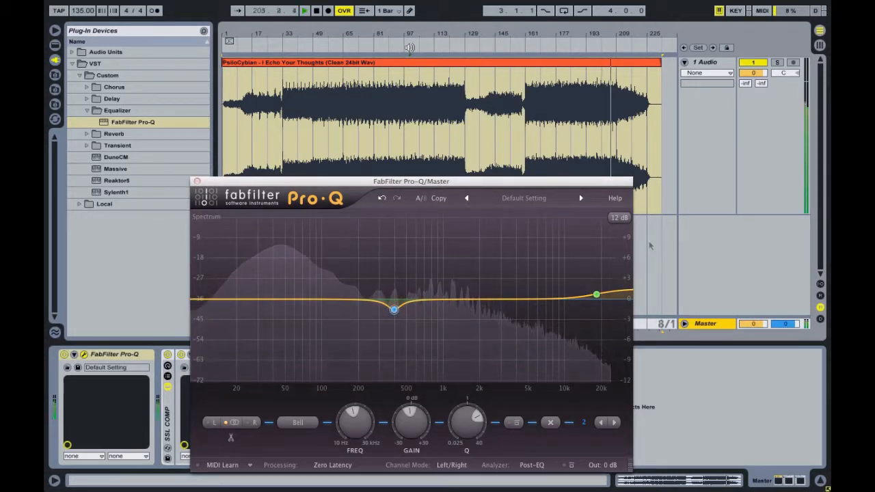
{"action": "left_click", "coordinate": [284, 135]}
{"action": "key", "text": "space"}
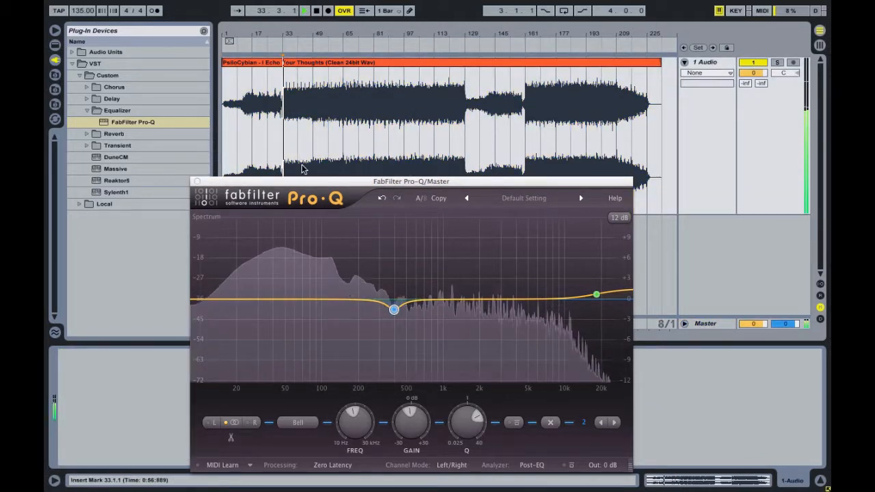
Step: Add a bell boost near 100 Hz with +1.5 dB gain and Q about 2.9, and compare it bypassed and active
{"action": "left_click_drag", "start_coordinate": [321, 302], "coordinate": [293, 281]}
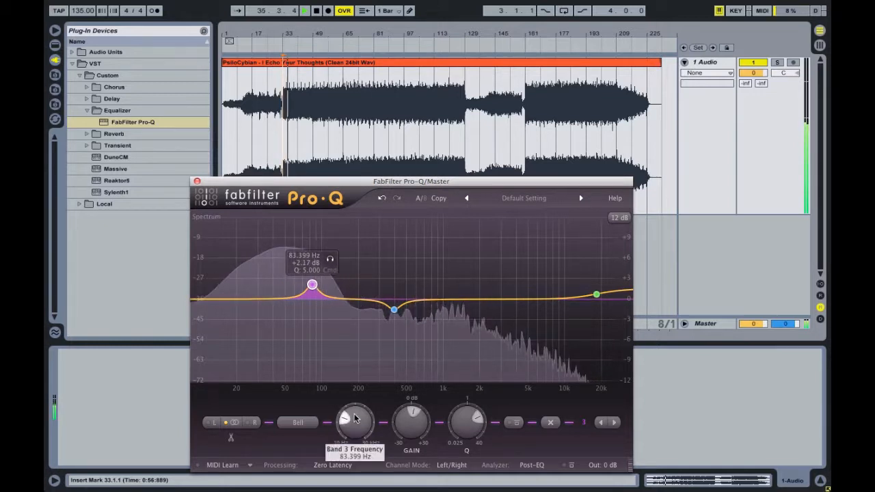
{"action": "scroll", "coordinate": [355, 418], "scroll_direction": "up", "scroll_amount": 3}
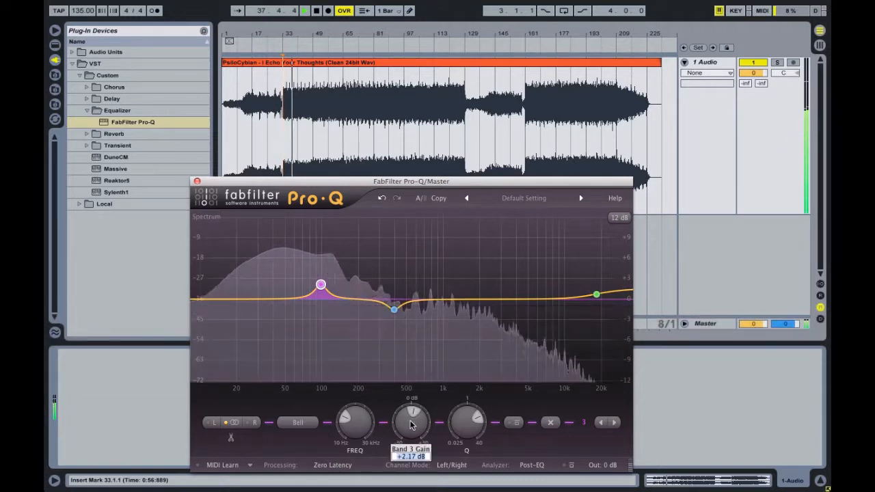
{"action": "scroll", "coordinate": [411, 420], "scroll_direction": "down", "scroll_amount": 2}
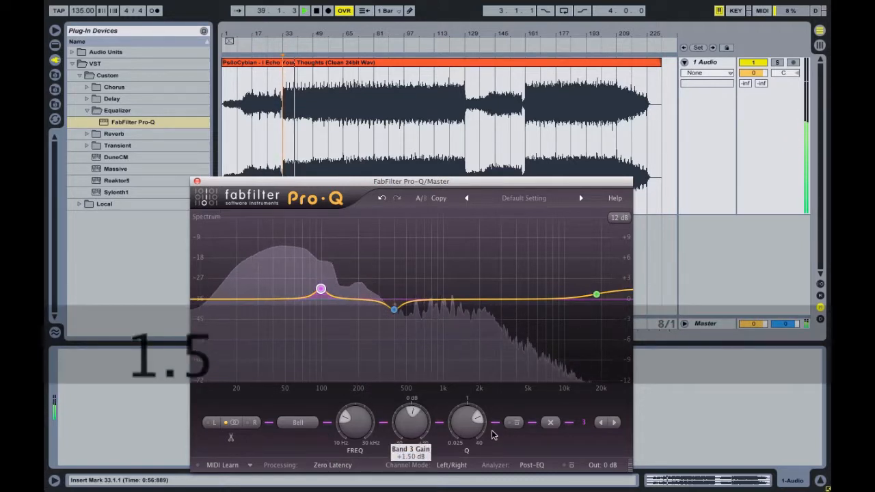
{"action": "scroll", "coordinate": [468, 437], "scroll_direction": "up", "scroll_amount": 1}
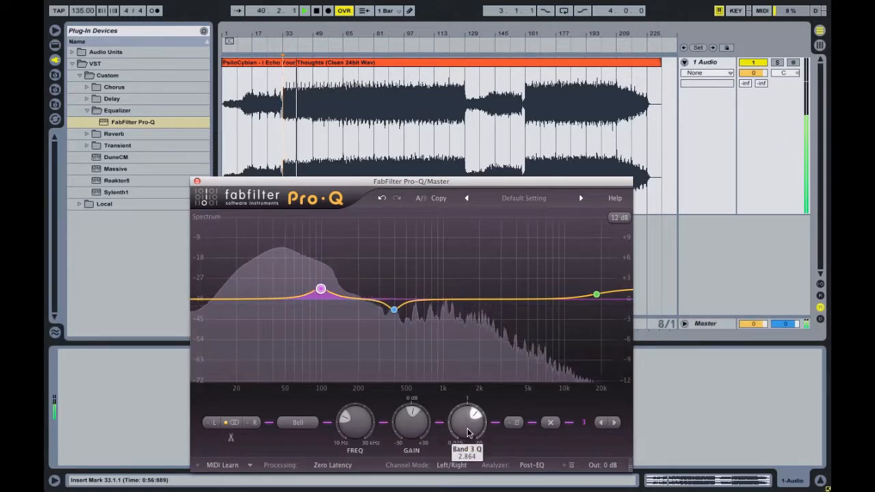
{"action": "left_click", "coordinate": [515, 423]}
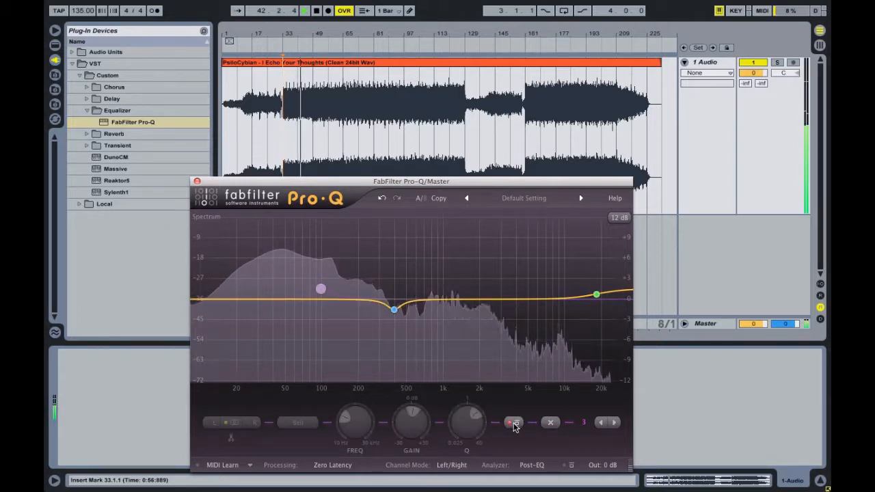
{"action": "left_click", "coordinate": [515, 423]}
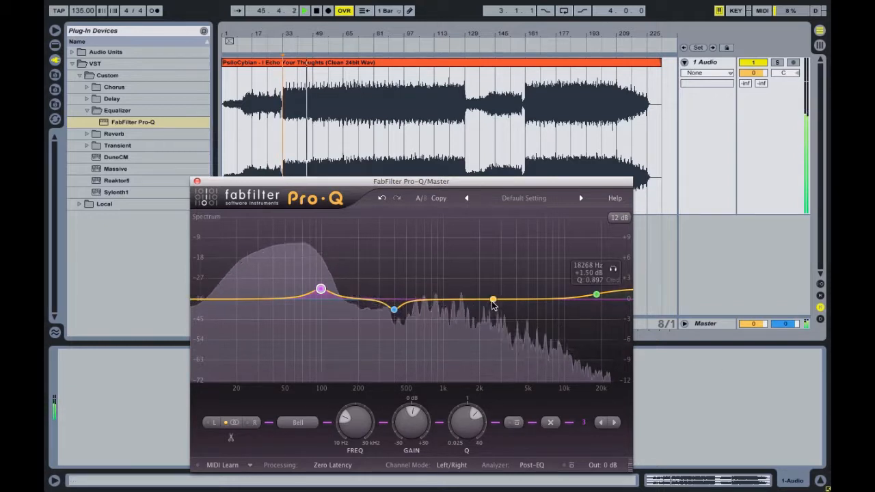
Step: Add a bell band in the upper mids and set its frequency to 1568 Hz and gain to +1 dB
{"action": "left_click_drag", "start_coordinate": [487, 299], "coordinate": [486, 295]}
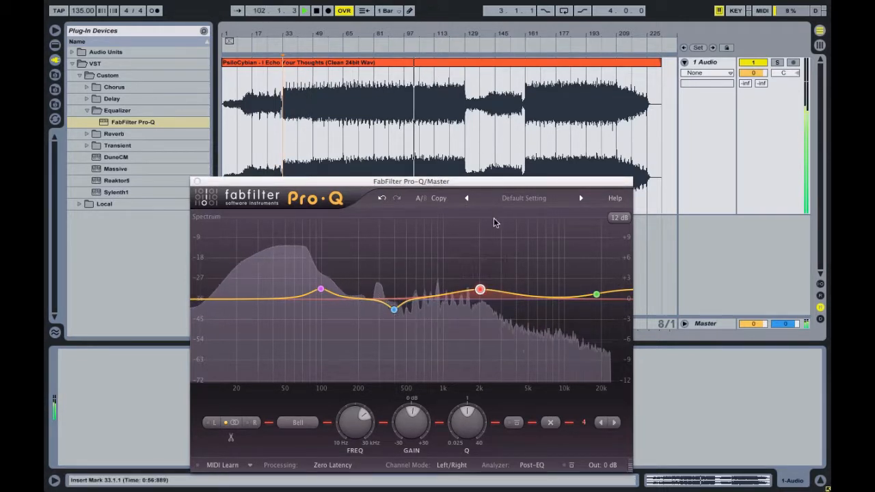
{"action": "left_click", "coordinate": [357, 429]}
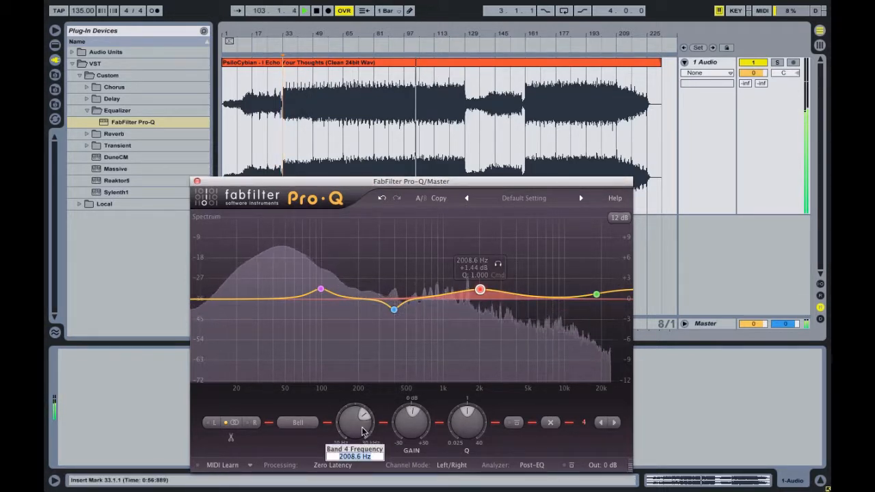
{"action": "type", "text": "1568"}
{"action": "key", "text": "Return"}
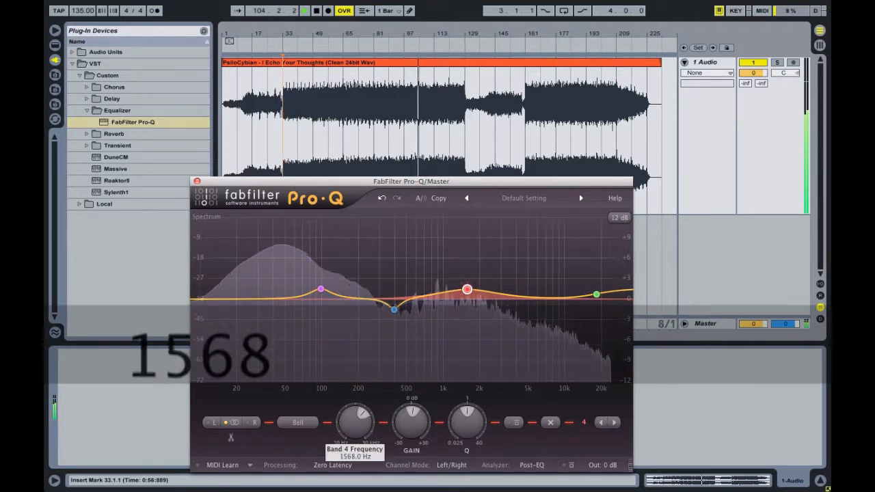
{"action": "left_click", "coordinate": [420, 438]}
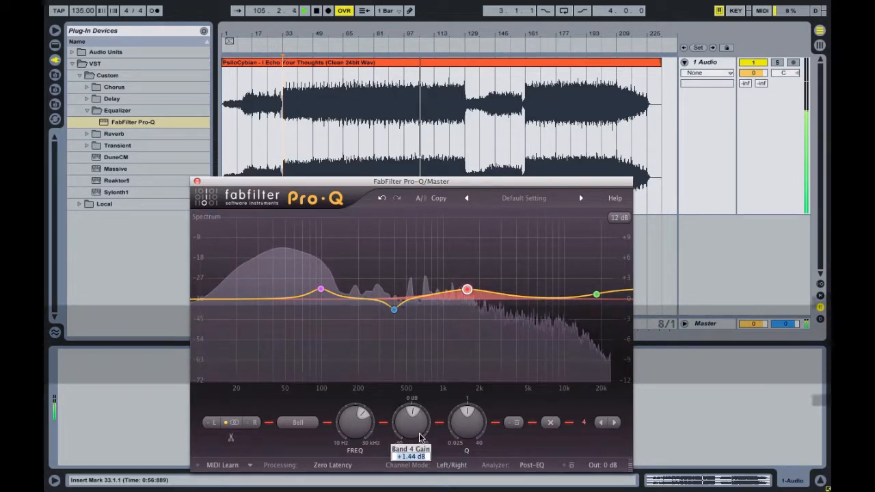
{"action": "type", "text": "1"}
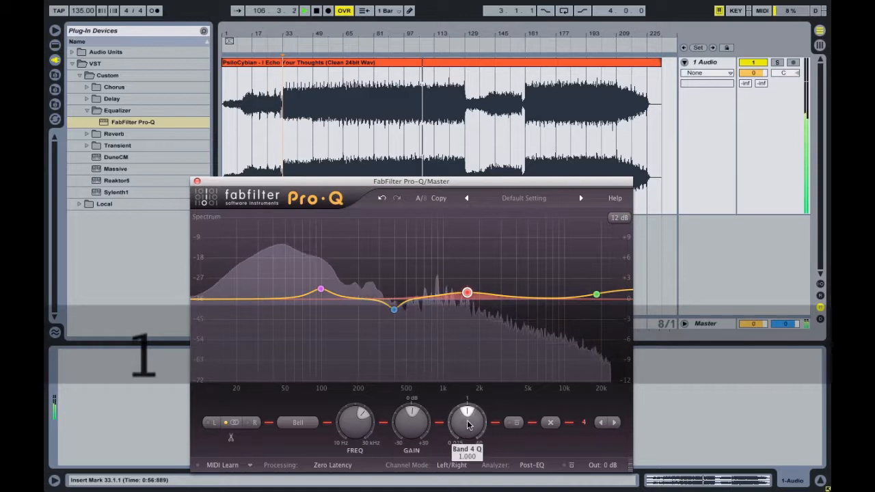
Step: Set the 1568 Hz band's Q to about 1.5, comparing the sound with the band bypassed and active
{"action": "left_click", "coordinate": [510, 423]}
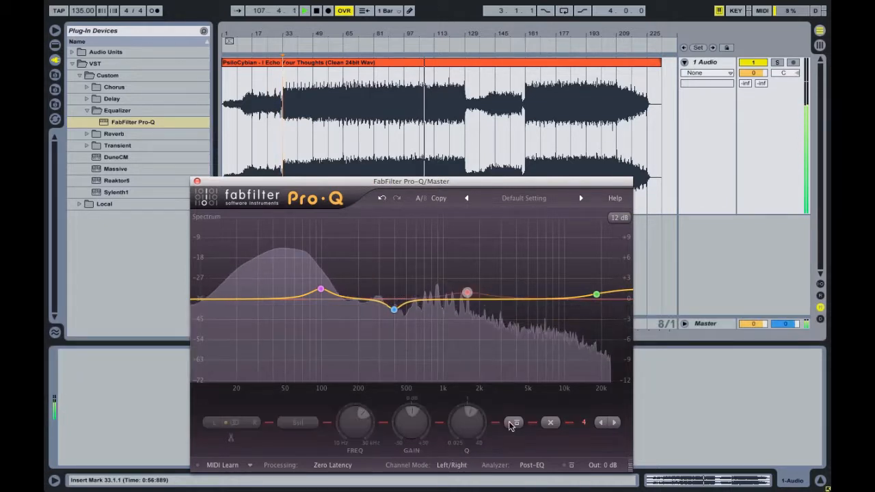
{"action": "left_click", "coordinate": [510, 422]}
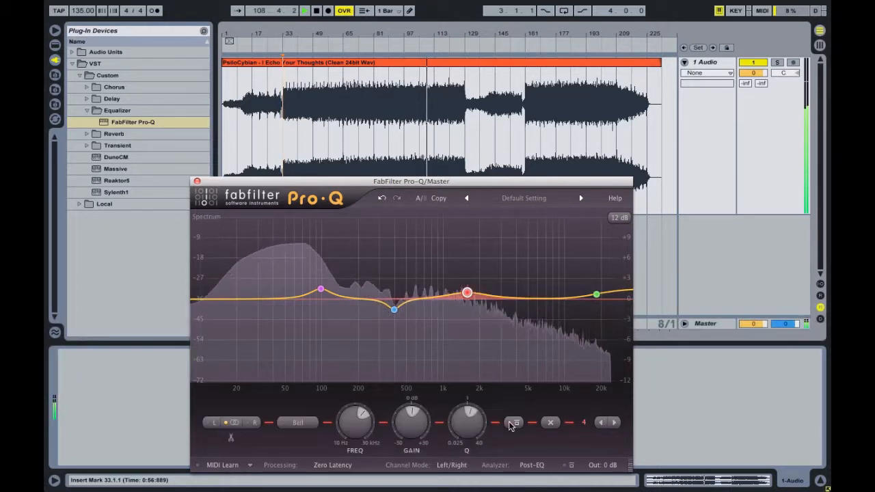
{"action": "left_click_drag", "start_coordinate": [466, 429], "coordinate": [466, 427]}
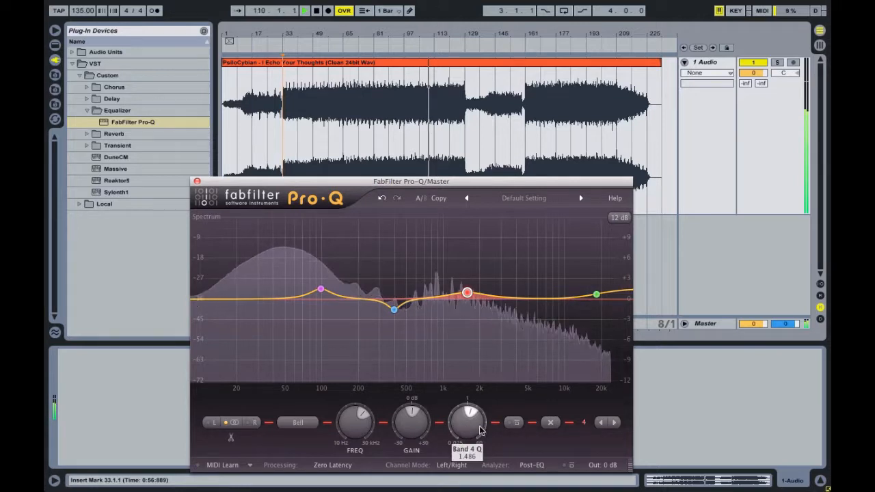
{"action": "left_click", "coordinate": [514, 423]}
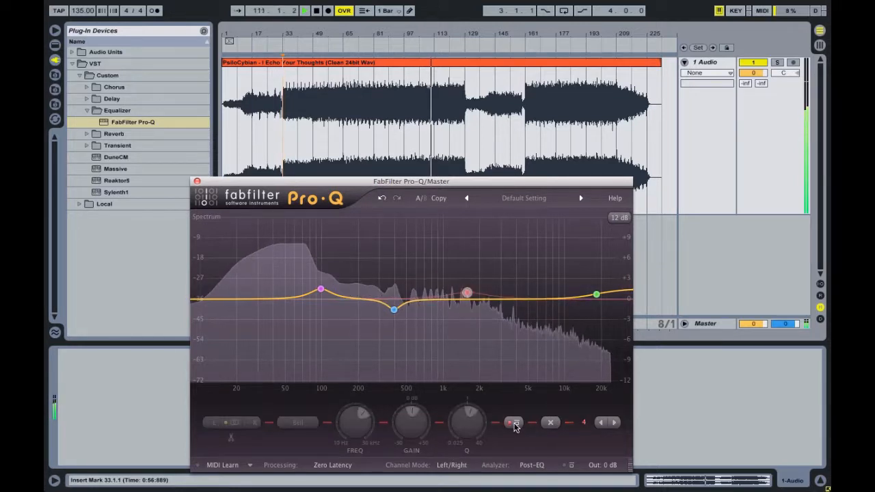
{"action": "left_click", "coordinate": [514, 423]}
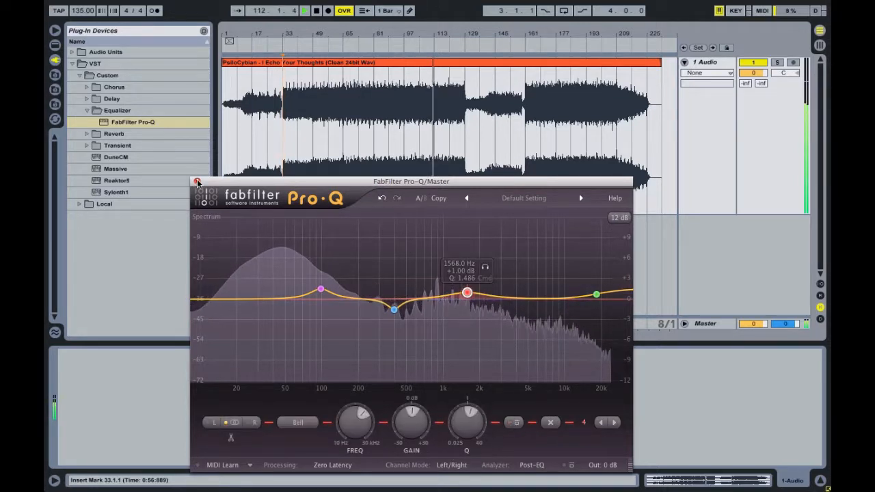
Step: Close the EQ window and insert a second FabFilter Pro-Q on the Master, between the first EQ and the SSL COMP rack
{"action": "left_click", "coordinate": [701, 134]}
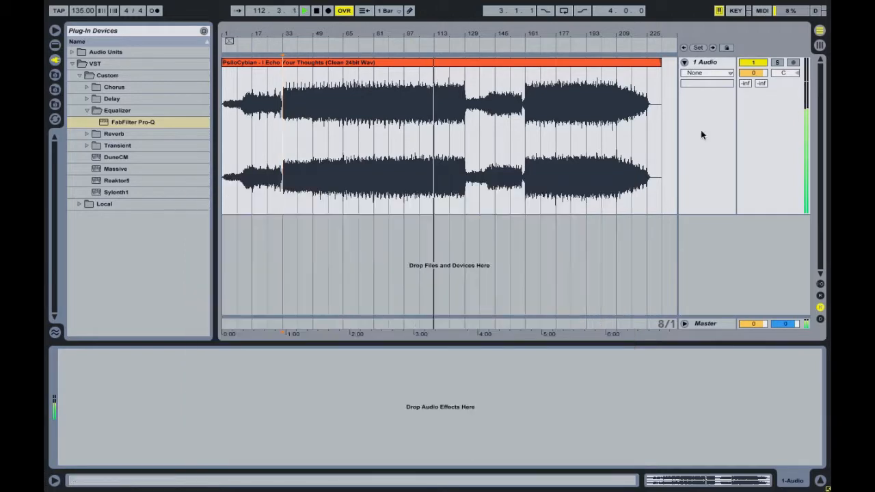
{"action": "left_click", "coordinate": [706, 324]}
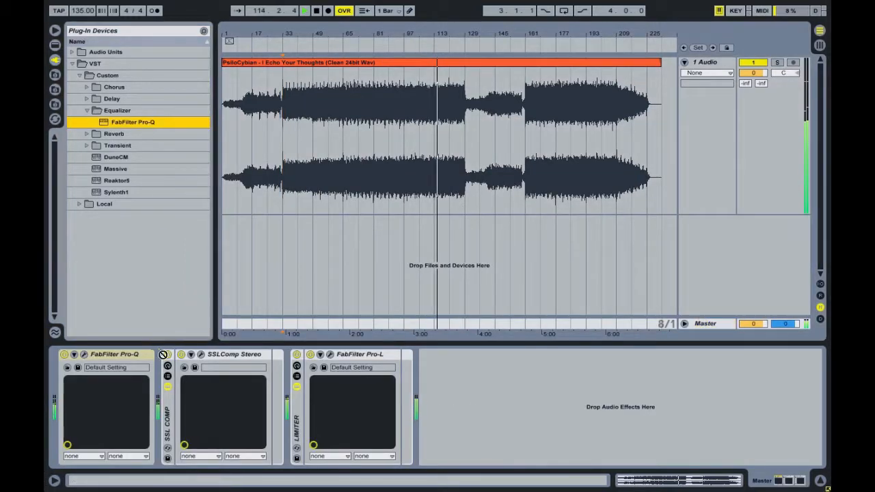
{"action": "left_click", "coordinate": [83, 354]}
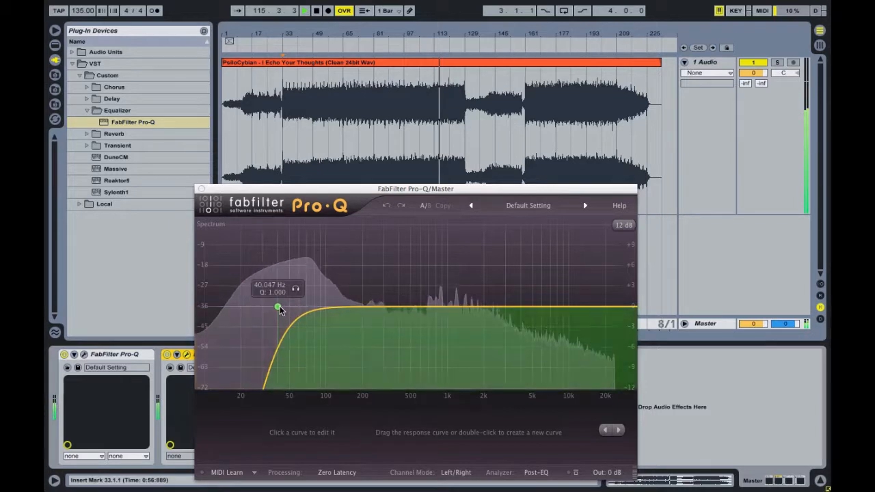
Step: Create a band in the second EQ, change its shape to Bell, and place it at about 2785 Hz with about +1.35 dB gain
{"action": "left_click", "coordinate": [277, 307]}
{"action": "left_click", "coordinate": [310, 431]}
{"action": "left_click", "coordinate": [301, 421]}
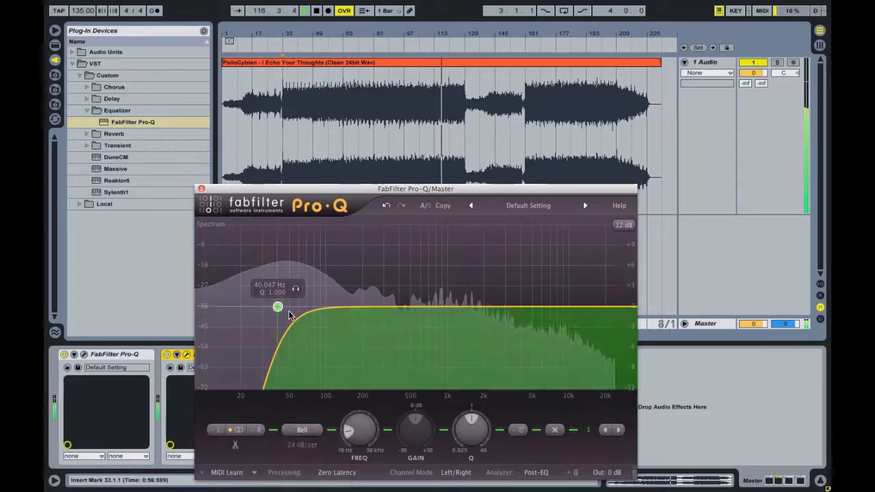
{"action": "left_click_drag", "start_coordinate": [277, 307], "coordinate": [501, 298]}
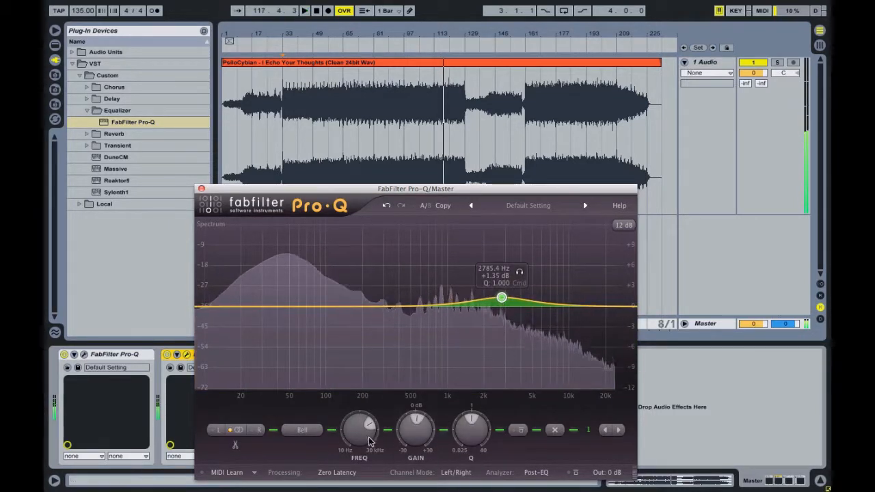
Step: Switch the second EQ's channel mode to Mid/Side, restrict the bell band to the side signal, and restart playback
{"action": "left_click", "coordinate": [456, 476]}
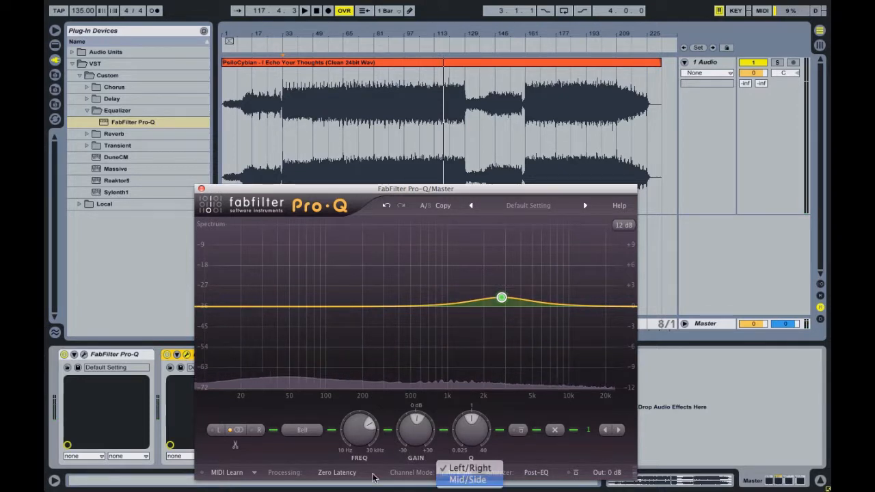
{"action": "left_click", "coordinate": [459, 483]}
{"action": "left_click", "coordinate": [259, 430]}
{"action": "key", "text": "space"}
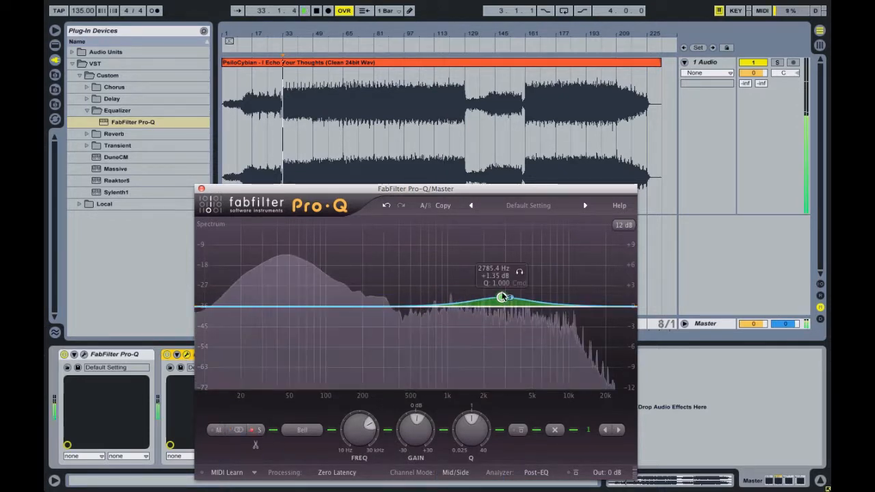
Step: Set the side bell band's frequency to 3136 Hz and its gain to +1.5 dB
{"action": "left_click_drag", "start_coordinate": [493, 296], "coordinate": [504, 296]}
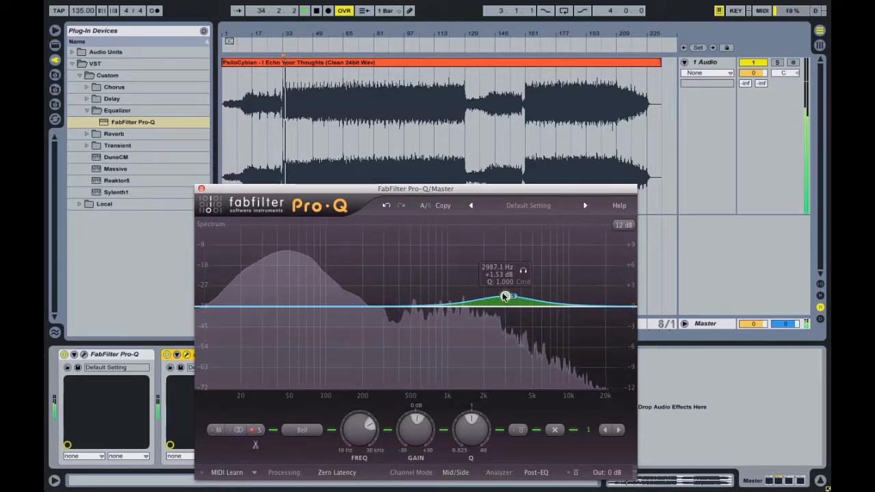
{"action": "mouse_move", "coordinate": [362, 430]}
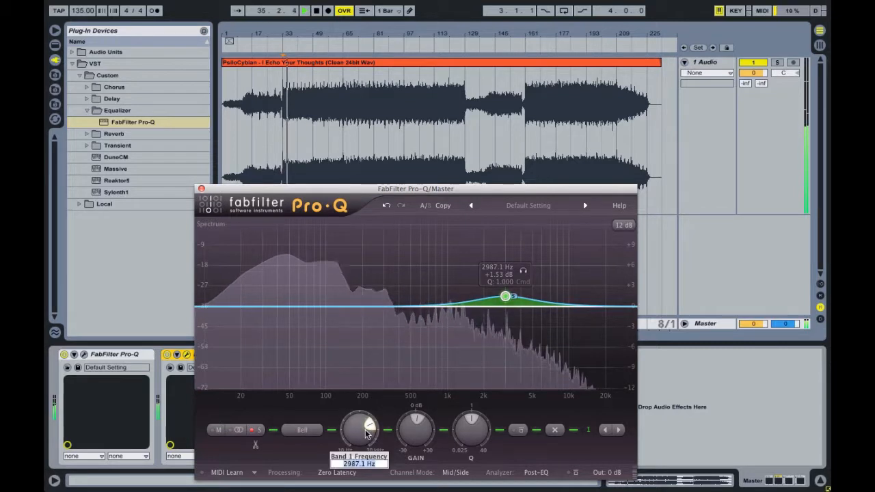
{"action": "type", "text": "3136"}
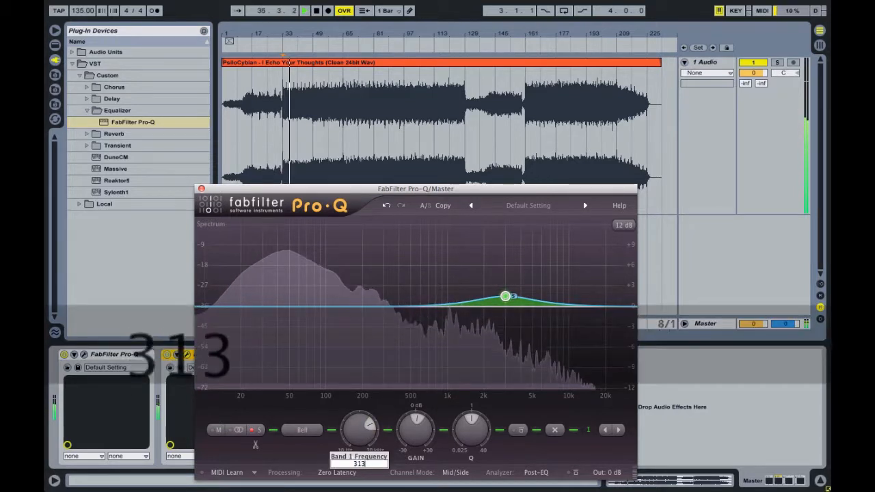
{"action": "key", "text": "Return"}
{"action": "double_click", "coordinate": [416, 429]}
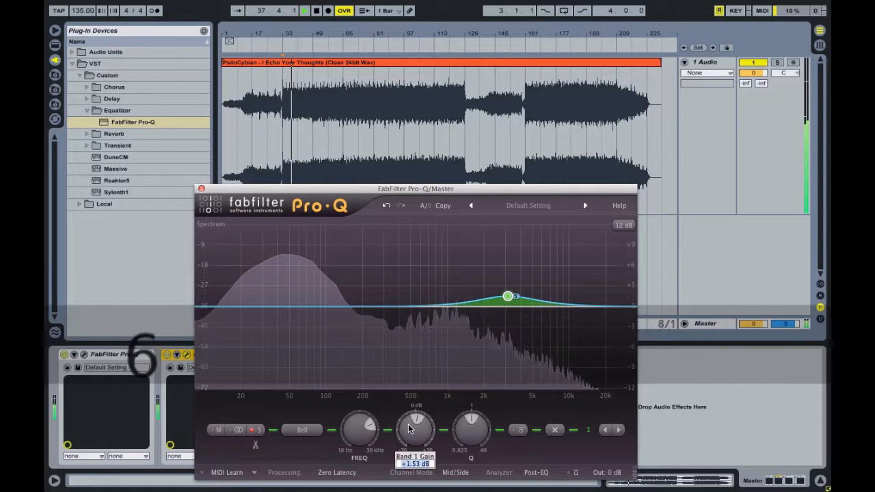
{"action": "type", "text": "1.5"}
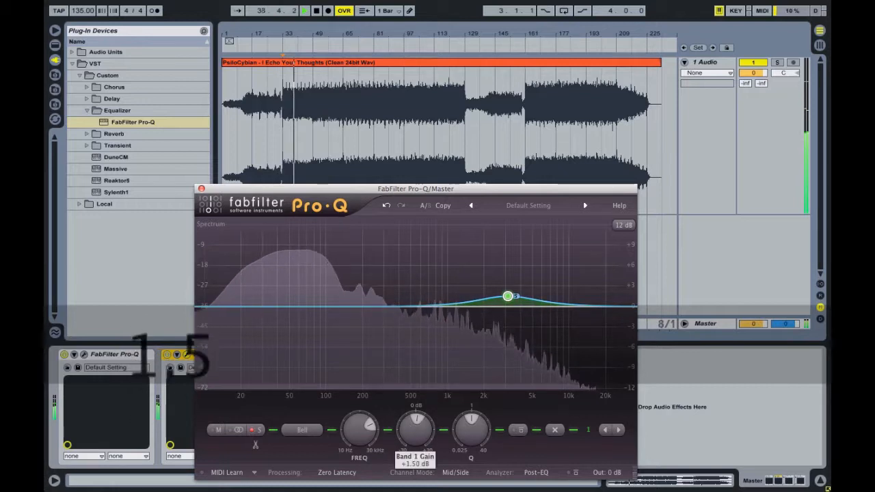
{"action": "key", "text": "Return"}
Step: Listen to the track from around bar 100 with the side boost active, and close the second EQ's window
{"action": "left_click", "coordinate": [436, 32]}
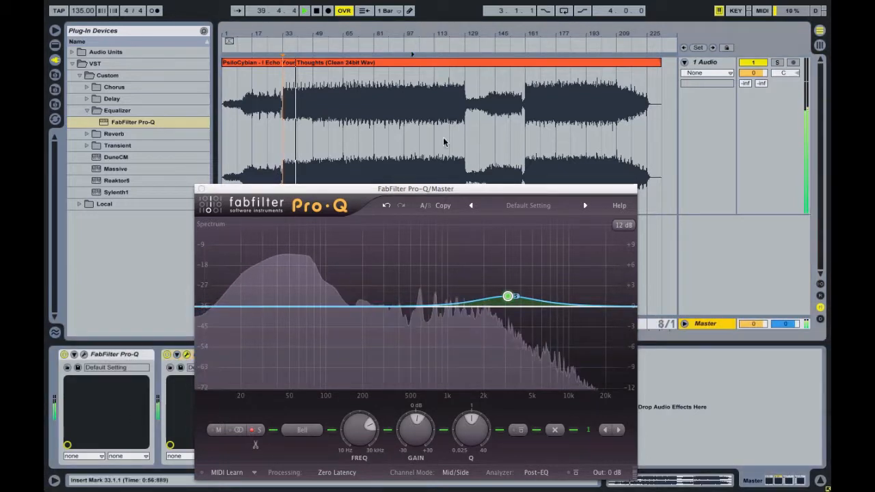
{"action": "mouse_move", "coordinate": [461, 427]}
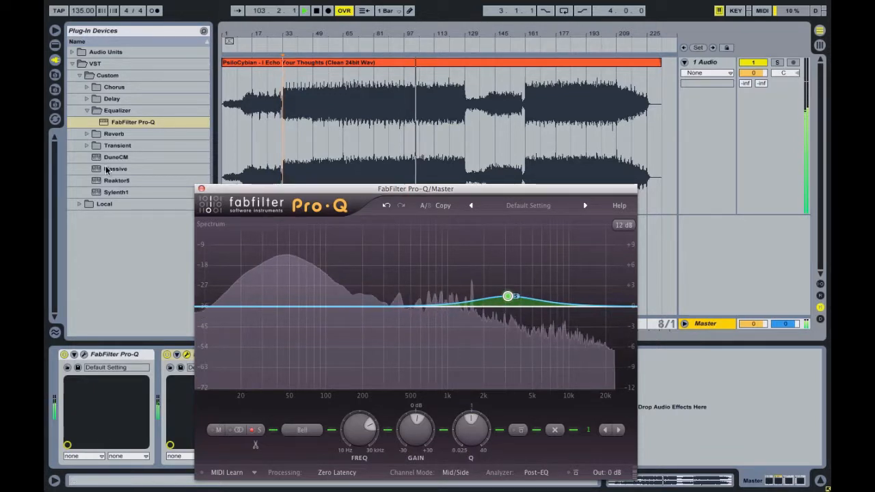
{"action": "left_click", "coordinate": [201, 190]}
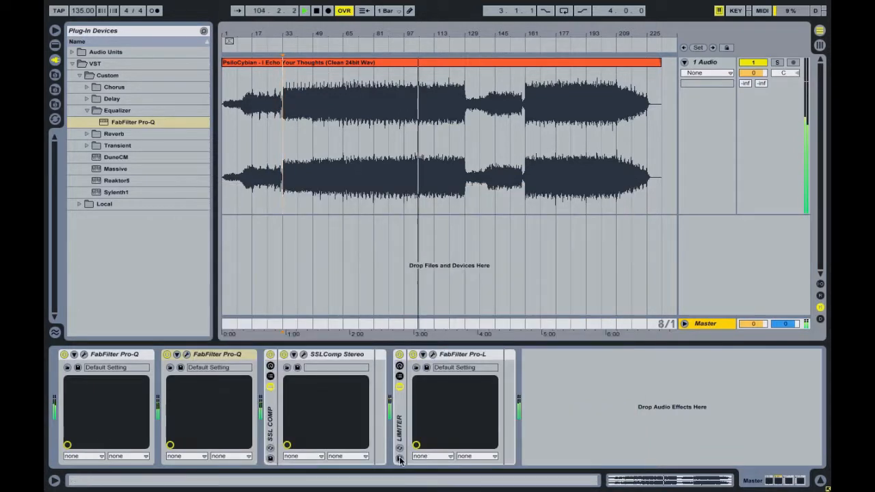
{"action": "left_click", "coordinate": [399, 413]}
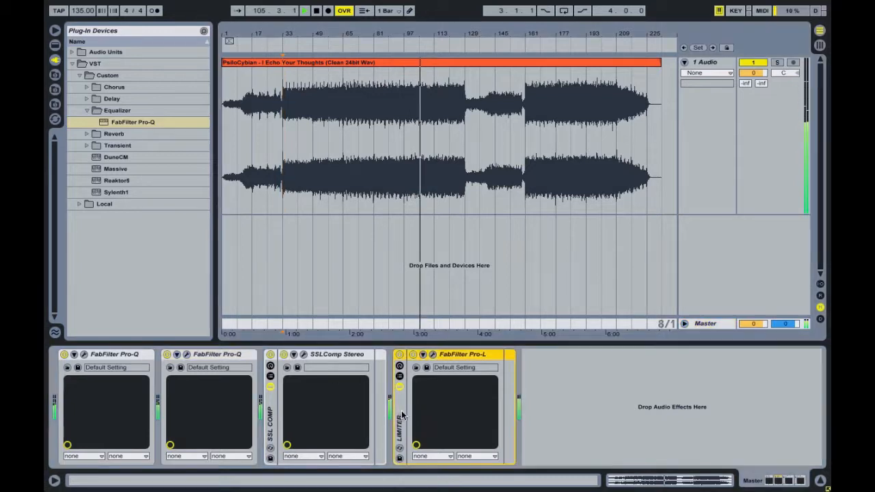
{"action": "mouse_move", "coordinate": [170, 409]}
{"action": "left_mouse_down"}
{"action": "mouse_move", "coordinate": [572, 414]}
{"action": "mouse_move", "coordinate": [560, 414]}
{"action": "left_mouse_up"}
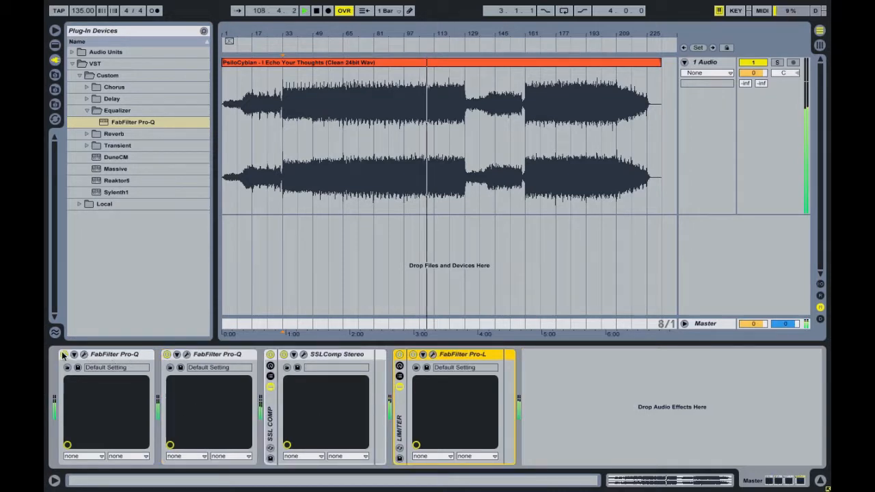
Step: Group the two FabFilter Pro-Q equalizers on the Master into one rack and make sure both are switched on
{"action": "left_click", "coordinate": [124, 360]}
{"action": "left_click", "coordinate": [225, 361], "text": "shift"}
{"action": "right_click", "coordinate": [217, 357]}
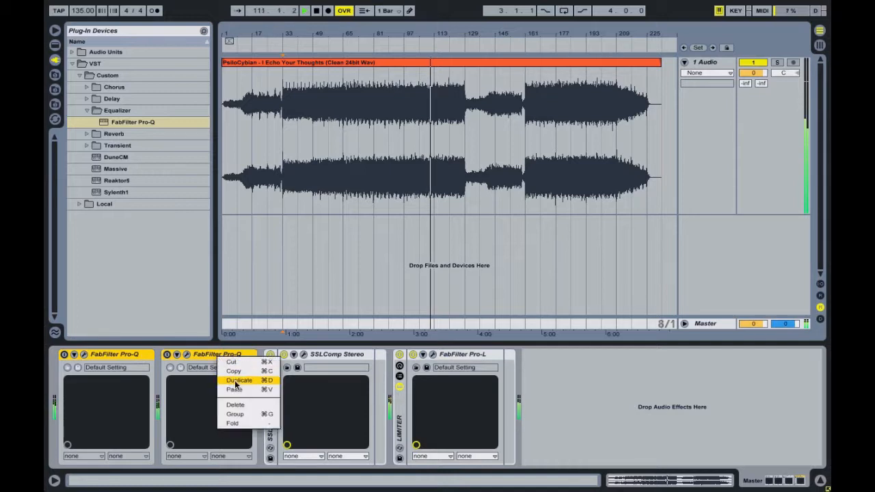
{"action": "left_click", "coordinate": [235, 414]}
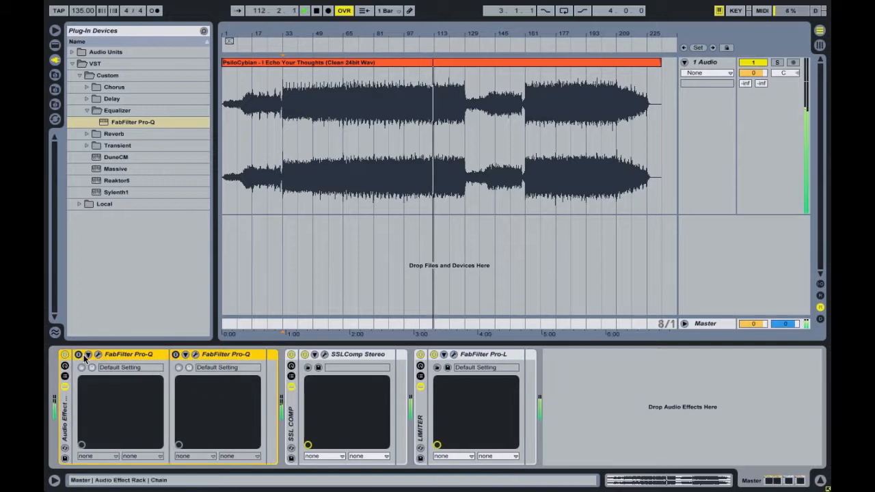
{"action": "left_click", "coordinate": [175, 355]}
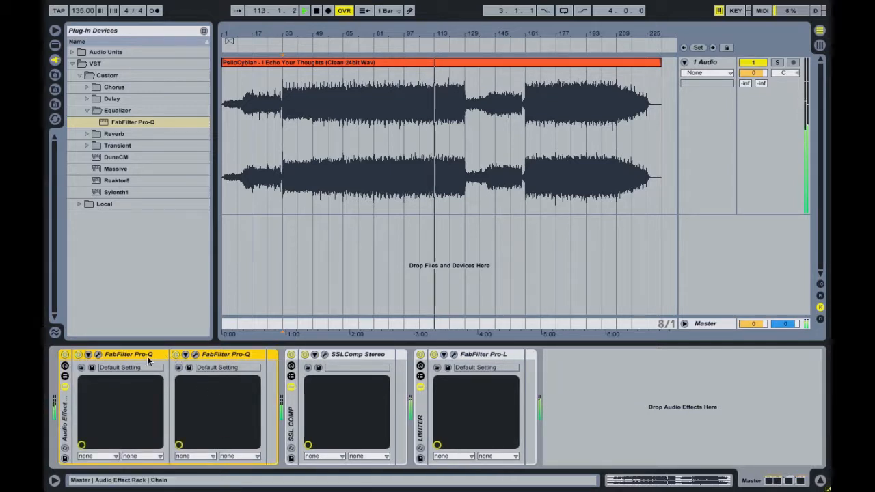
Step: Compare the track with and without the equalizer rack by bypassing and re-enabling the whole rack twice
{"action": "left_click", "coordinate": [65, 355]}
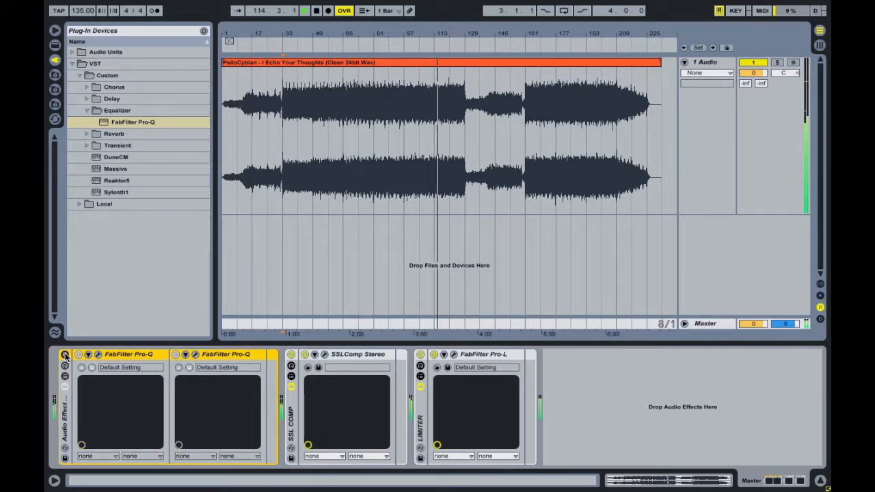
{"action": "left_click", "coordinate": [65, 355]}
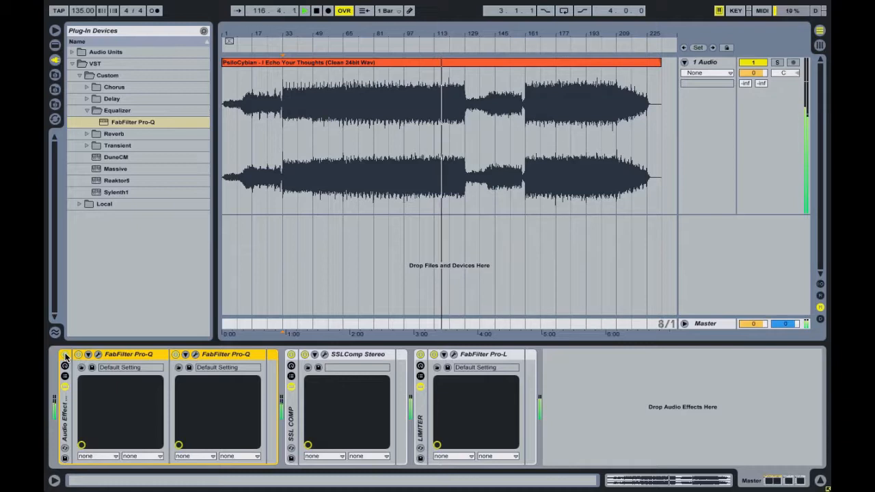
{"action": "left_click", "coordinate": [65, 355]}
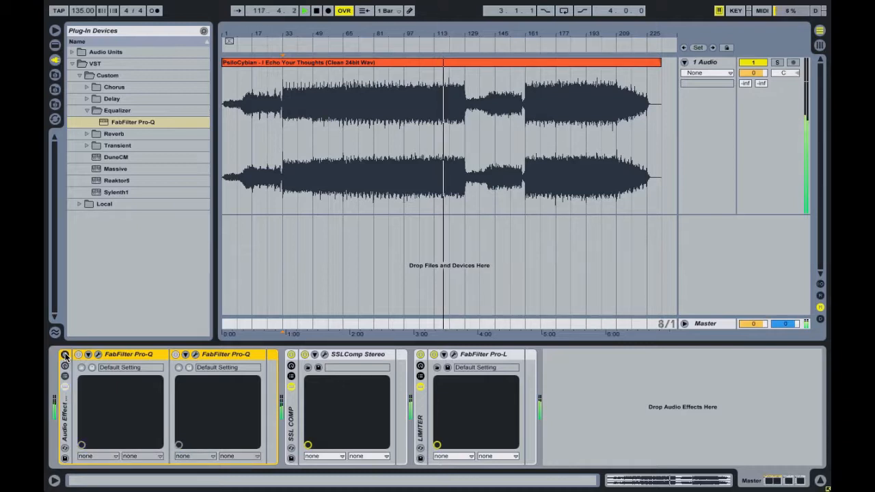
{"action": "left_click", "coordinate": [65, 355]}
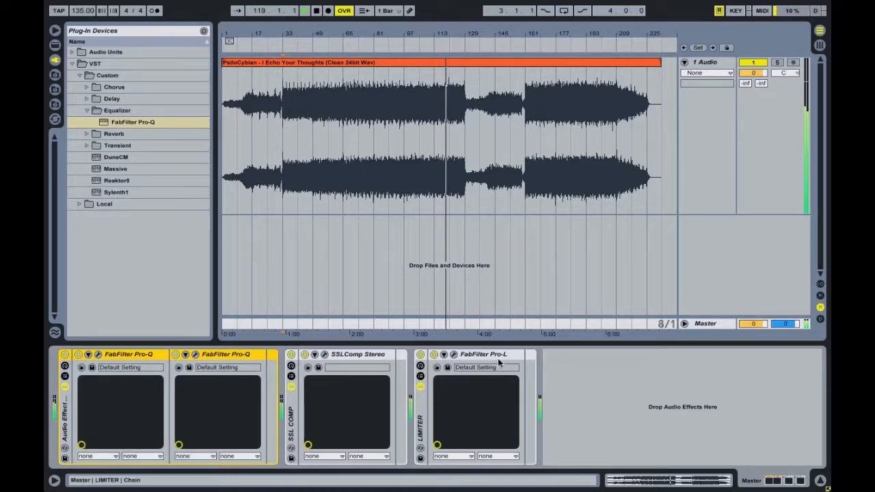
Step: Check the FabFilter Pro-L limiter's level display during playback, and close its window
{"action": "left_click", "coordinate": [454, 355]}
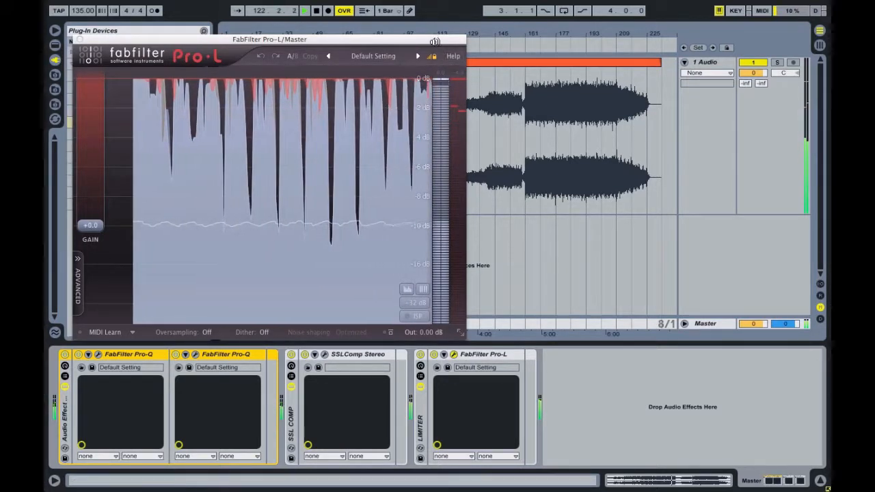
{"action": "left_click_drag", "start_coordinate": [434, 42], "coordinate": [457, 39]}
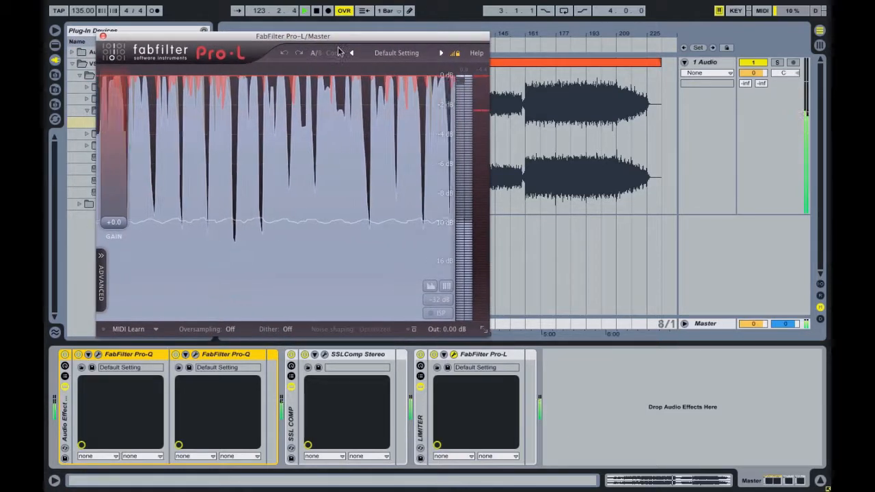
{"action": "left_click", "coordinate": [103, 36]}
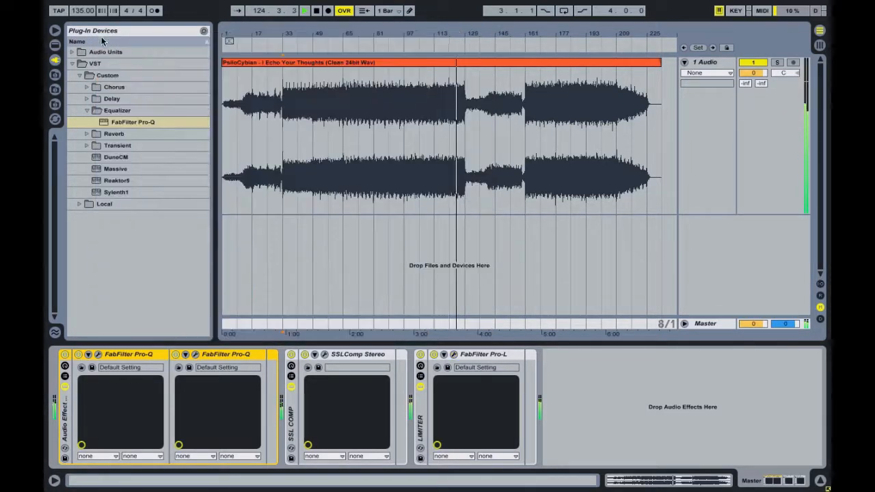
{"action": "key", "text": "Tab"}
{"action": "key", "text": "Tab"}
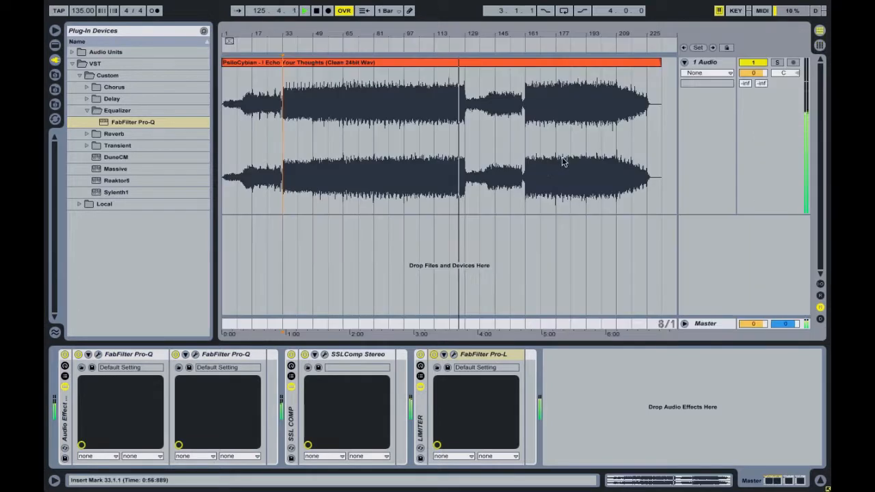
Step: Listen to the breakdown from about bar 148 and the track's ending from about bar 224
{"action": "left_click", "coordinate": [503, 45]}
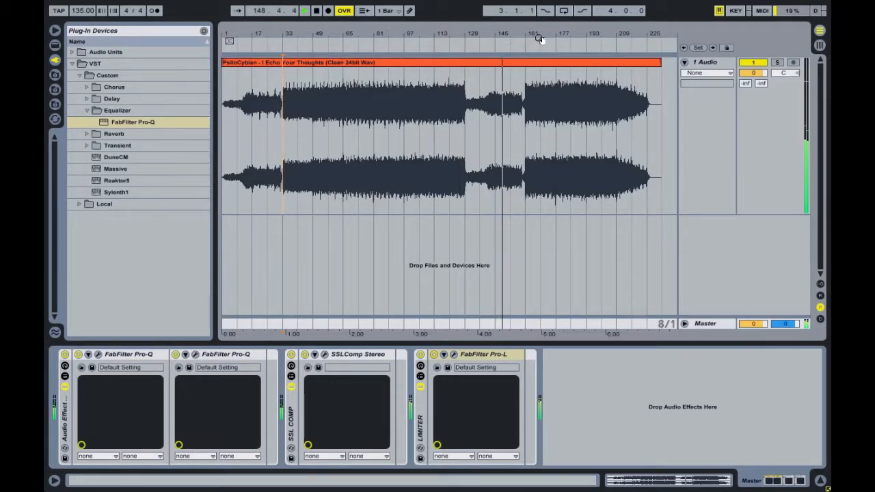
{"action": "left_click", "coordinate": [524, 42]}
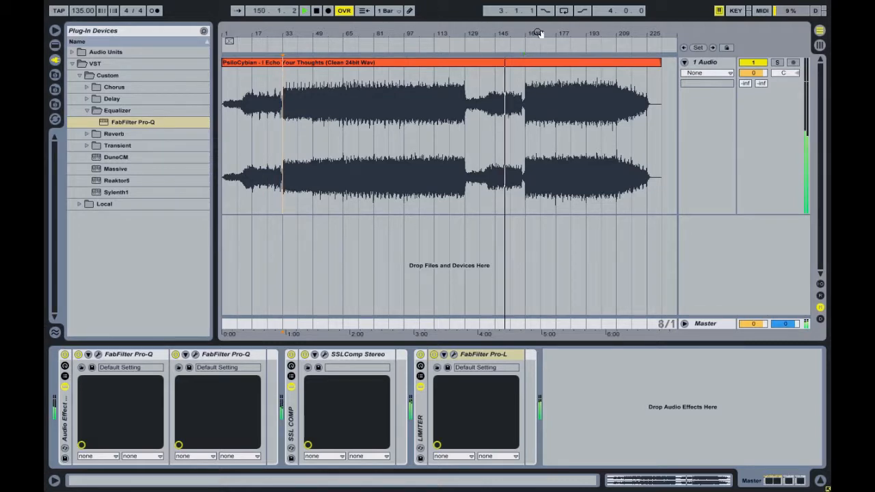
{"action": "left_click_drag", "start_coordinate": [656, 34], "coordinate": [488, 76]}
{"action": "left_click", "coordinate": [415, 49]}
Step: Show the audio track's fades, trim the clip's end to bar 229, and add a fade-out starting at about bar 225
{"action": "right_click", "coordinate": [445, 168]}
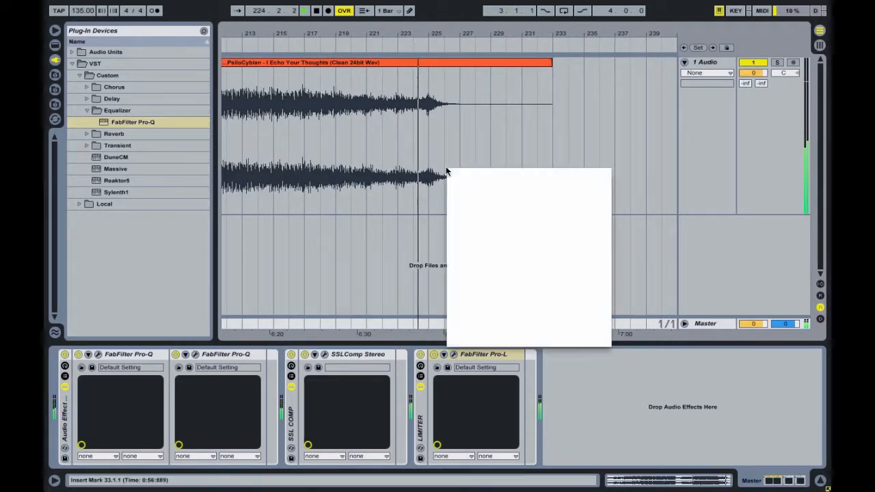
{"action": "left_click", "coordinate": [473, 216]}
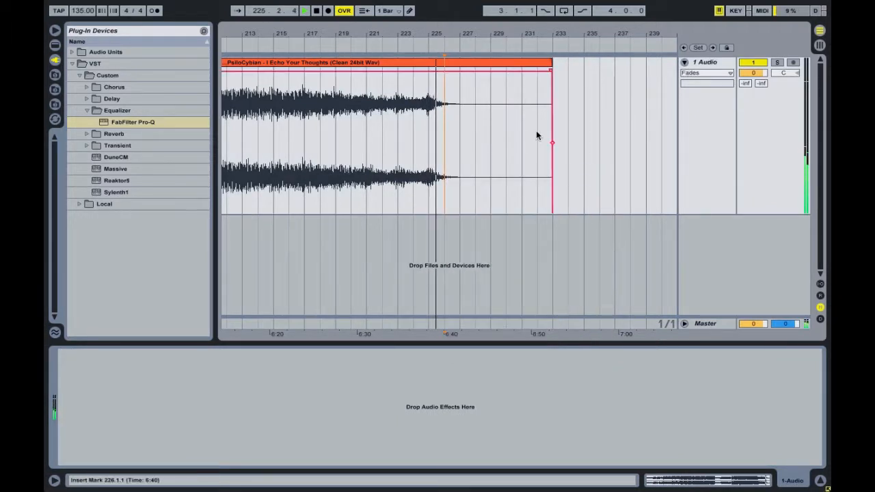
{"action": "left_click", "coordinate": [543, 64]}
{"action": "left_click_drag", "start_coordinate": [543, 63], "coordinate": [432, 91]}
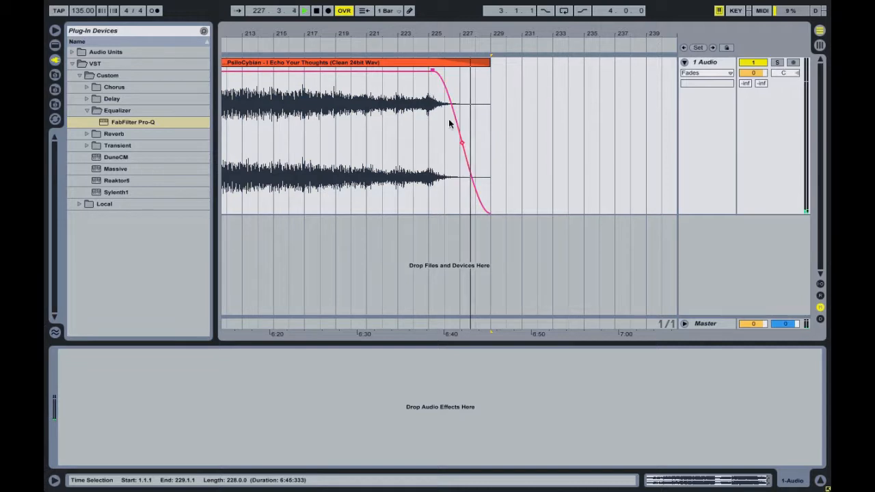
Step: Bend the fade-out curve so the level drops later, and play back the ending from about bar 225
{"action": "left_click_drag", "start_coordinate": [461, 143], "coordinate": [472, 140]}
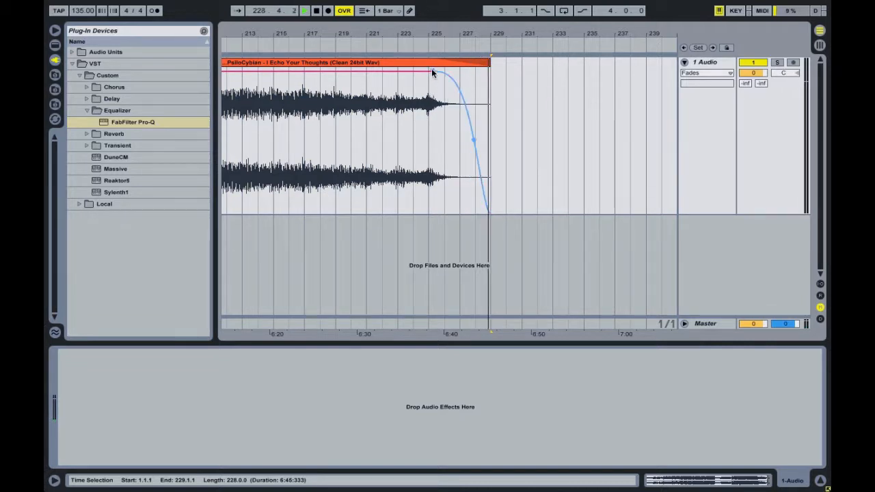
{"action": "left_click", "coordinate": [428, 94]}
{"action": "key", "text": "space"}
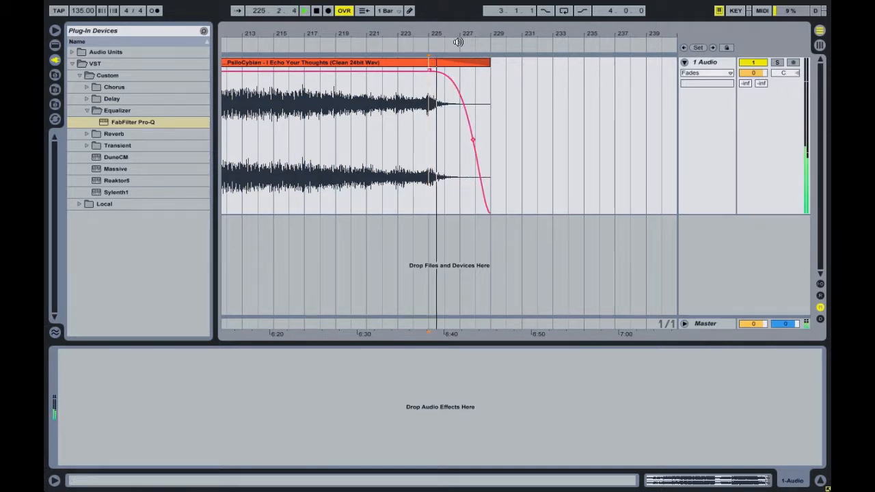
Step: Add a fast-rising fade-in over about the first half bar of the clip, and play the start to check it
{"action": "left_click_drag", "start_coordinate": [475, 33], "coordinate": [475, 7]}
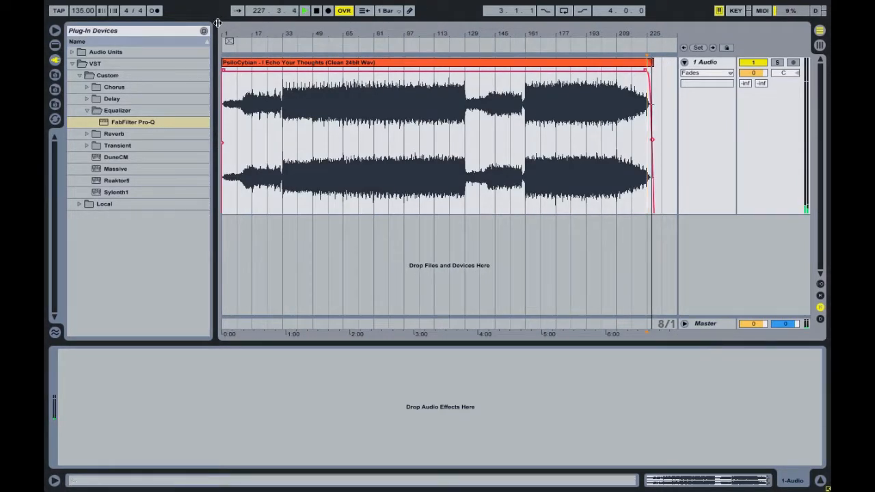
{"action": "left_click_drag", "start_coordinate": [225, 33], "coordinate": [232, 53]}
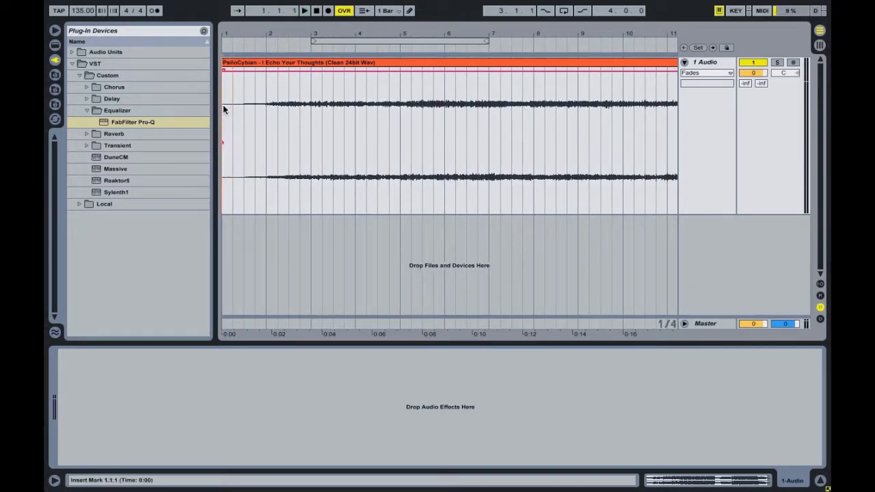
{"action": "left_click", "coordinate": [223, 105]}
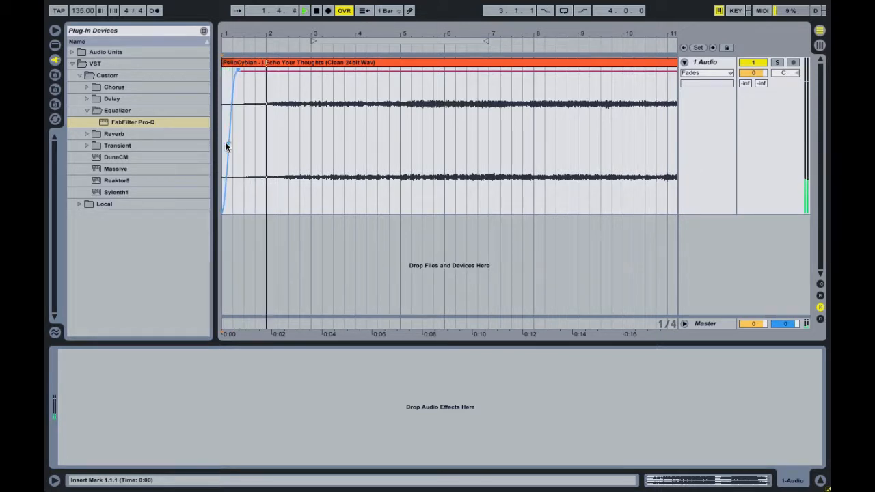
{"action": "left_click_drag", "start_coordinate": [228, 143], "coordinate": [223, 143]}
{"action": "key", "text": "space"}
{"action": "key", "text": "space"}
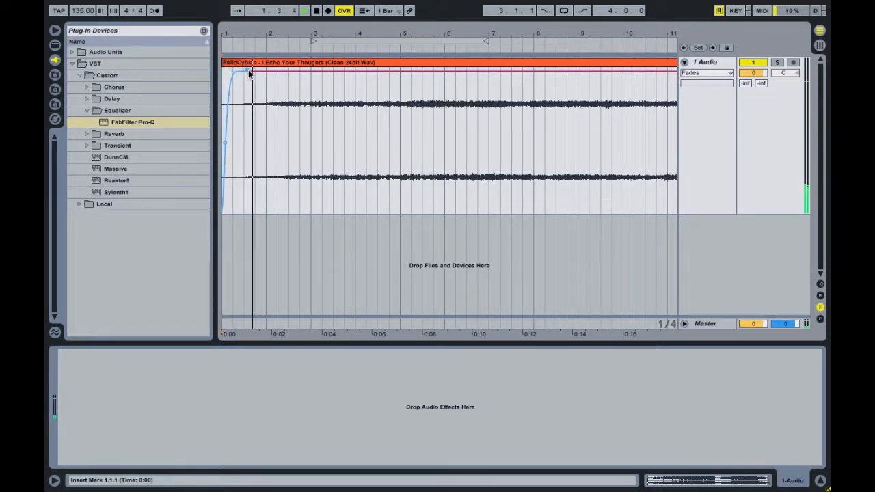
{"action": "key", "text": "space"}
{"action": "key", "text": "space"}
Step: Set the loop range to cover the whole clip, from 1.1.1 with a length of 228 bars
{"action": "left_click_drag", "start_coordinate": [265, 35], "coordinate": [258, 6]}
{"action": "left_click_drag", "start_coordinate": [281, 34], "coordinate": [223, 46]}
{"action": "right_click", "coordinate": [292, 117]}
{"action": "left_click", "coordinate": [293, 173]}
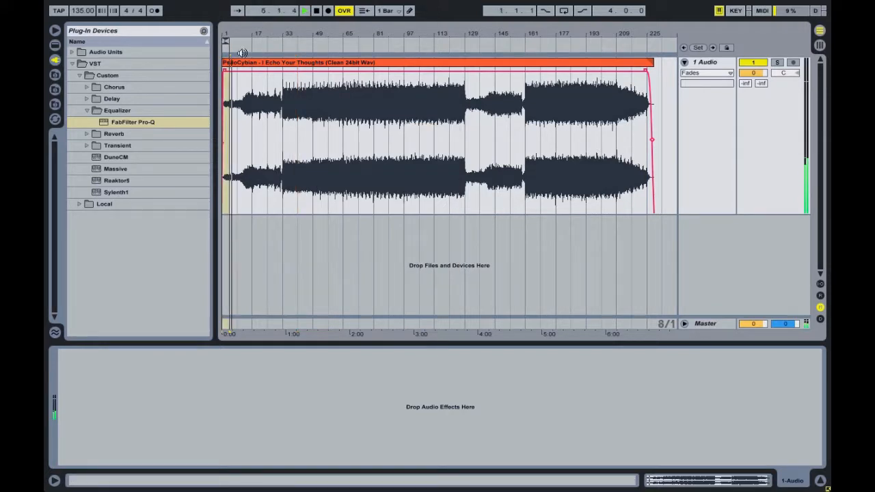
{"action": "left_click", "coordinate": [245, 64]}
{"action": "key", "text": "super+l"}
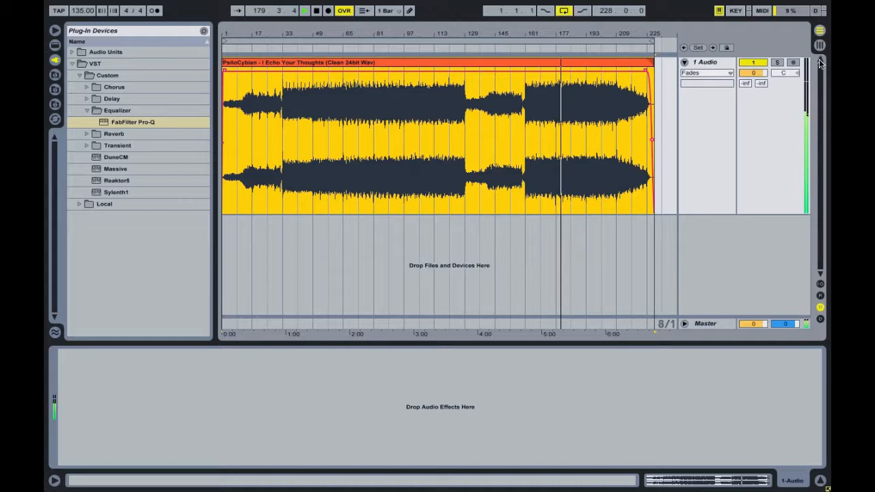
{"action": "left_click", "coordinate": [704, 323]}
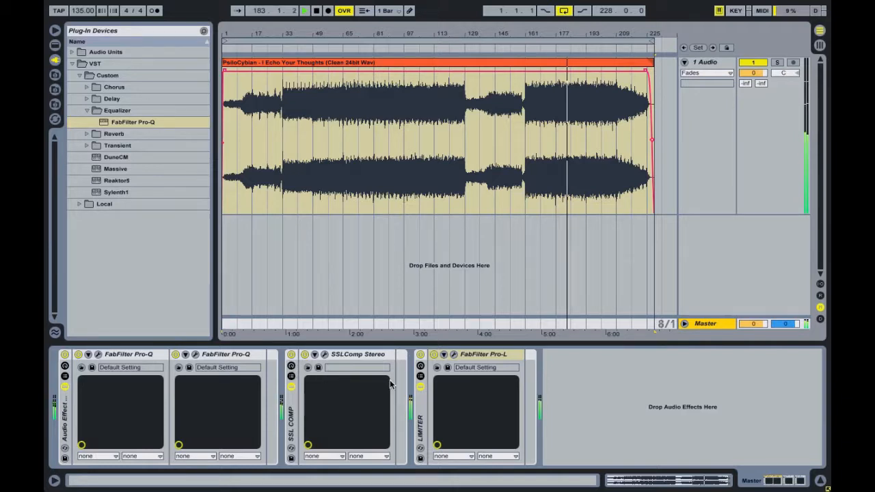
{"action": "left_click", "coordinate": [55, 44]}
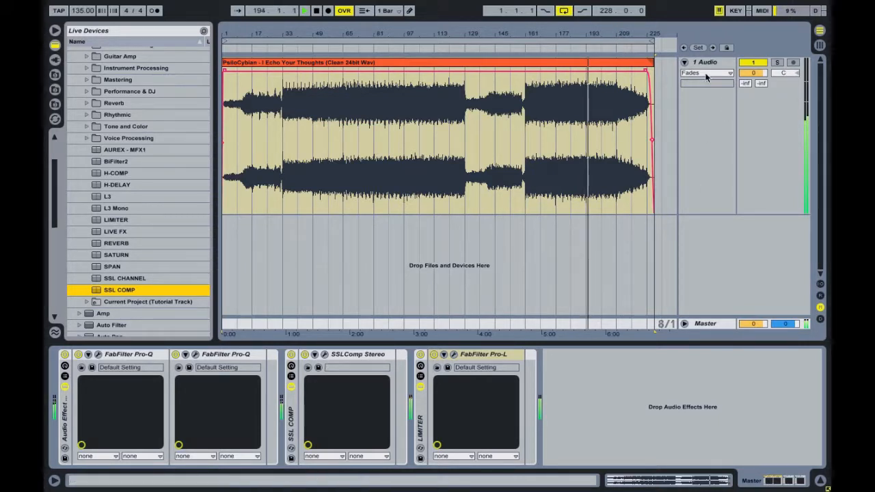
{"action": "left_click", "coordinate": [614, 44]}
{"action": "left_click", "coordinate": [626, 35]}
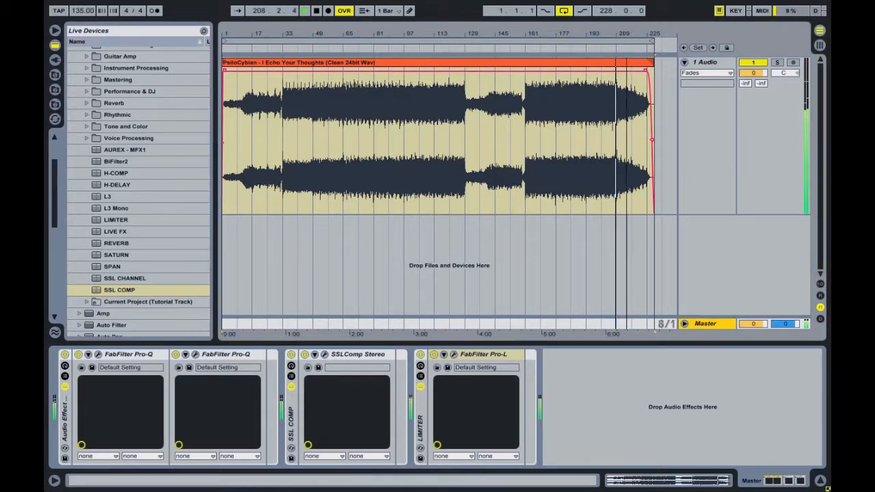
{"action": "left_click", "coordinate": [643, 36]}
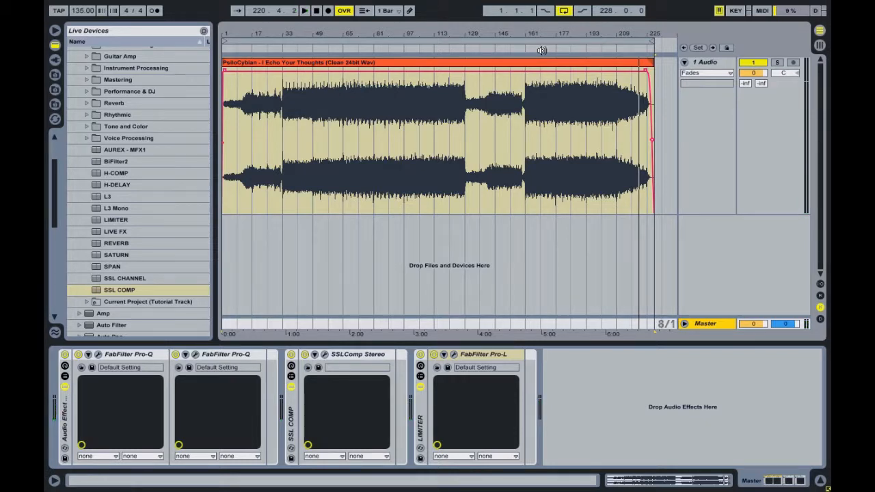
{"action": "left_click", "coordinate": [54, 59]}
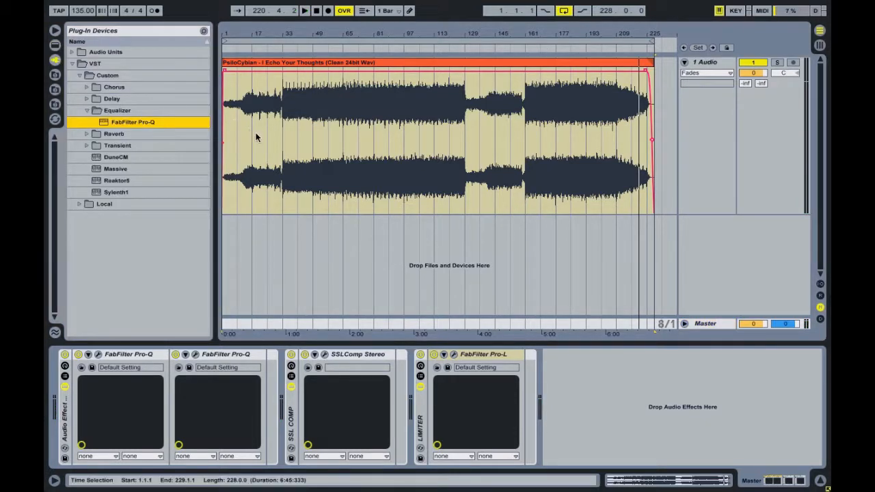
Step: Set up an audio export of the Master over the looped range with a bit depth of 16, and continue to saving
{"action": "key", "text": "ctrl+shift+r"}
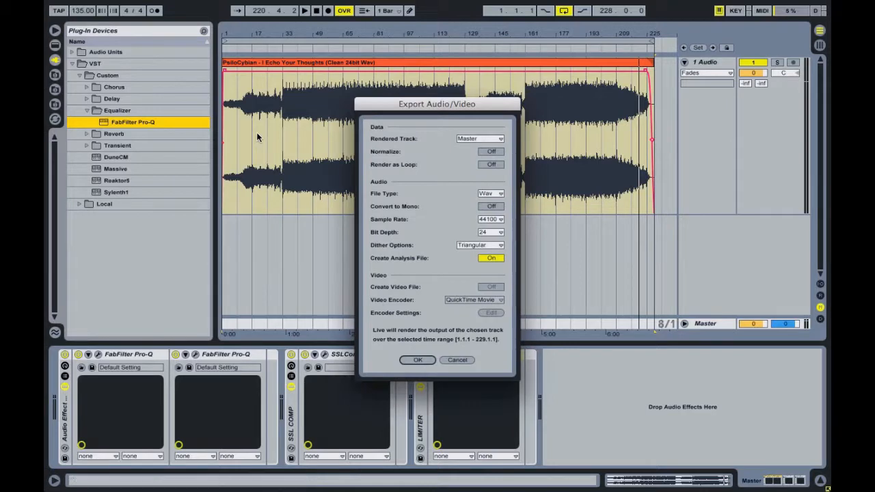
{"action": "left_click", "coordinate": [496, 233]}
{"action": "left_click", "coordinate": [493, 246]}
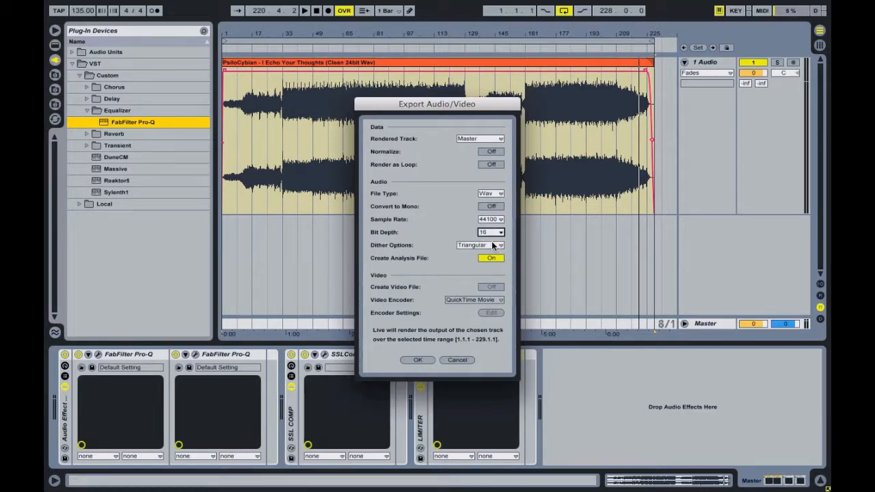
{"action": "left_click", "coordinate": [418, 360]}
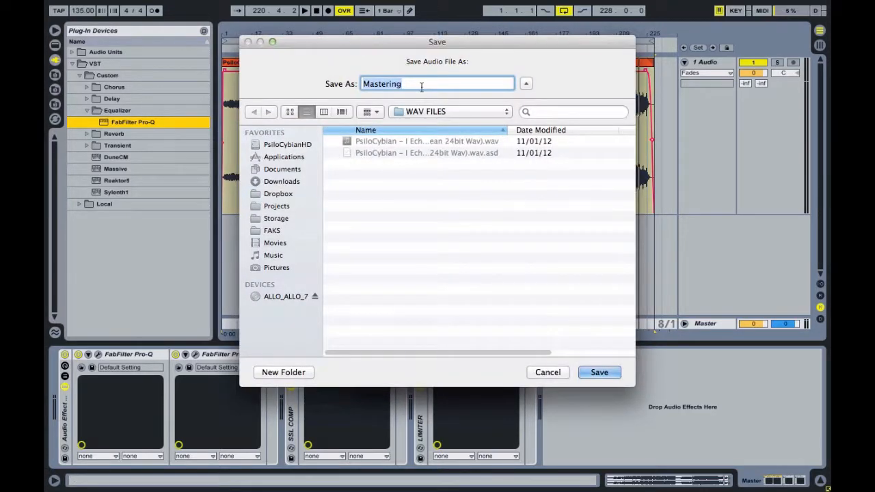
Step: Reuse the existing clean WAV's file name for the export, replacing "Clean" with "MASTER"
{"action": "left_click", "coordinate": [413, 141]}
{"action": "left_click", "coordinate": [443, 83]}
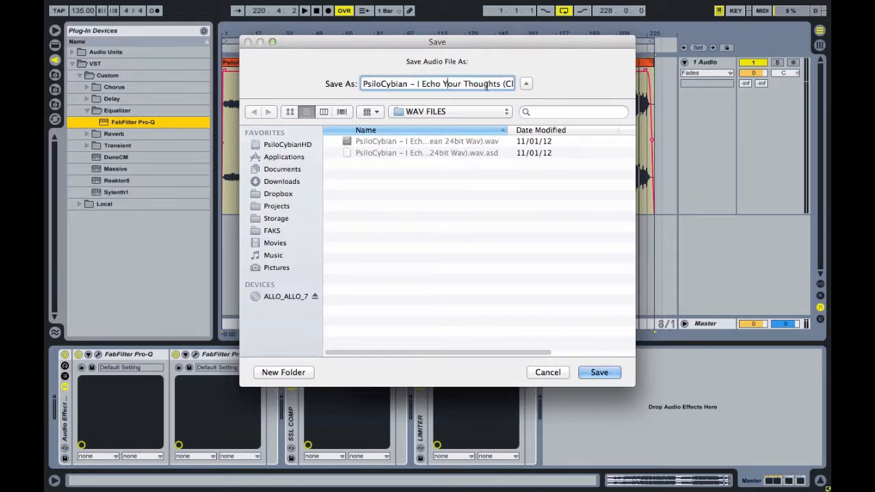
{"action": "left_click_drag", "start_coordinate": [506, 84], "coordinate": [467, 83]}
{"action": "left_click", "coordinate": [473, 84]}
{"action": "type", "text": "Maste"}
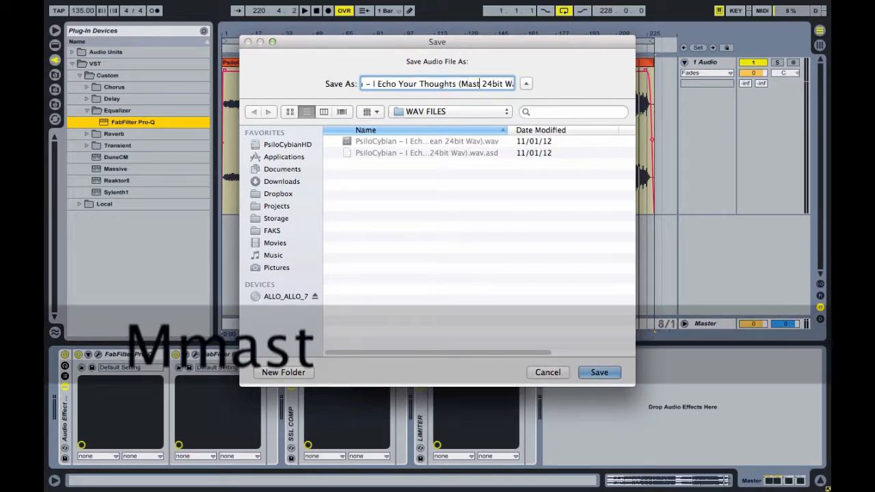
{"action": "key", "text": "BackSpace"}
{"action": "key", "text": "BackSpace"}
{"action": "key", "text": "BackSpace"}
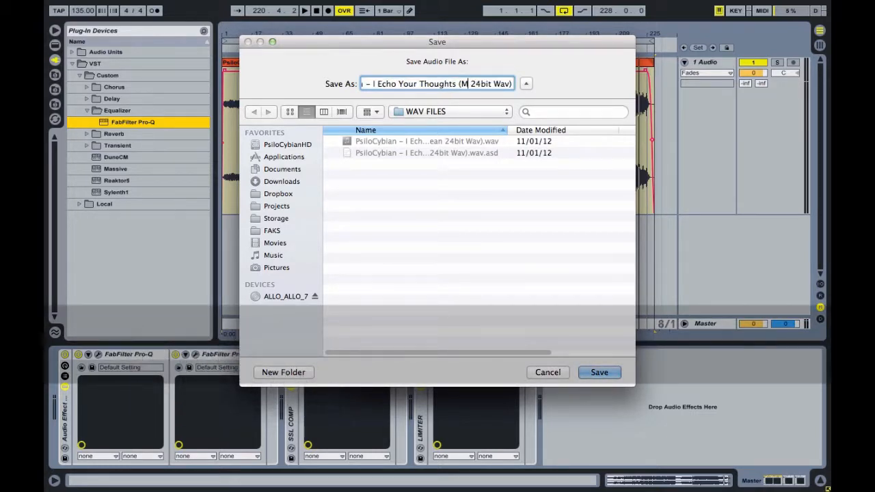
{"action": "type", "text": "ASTER"}
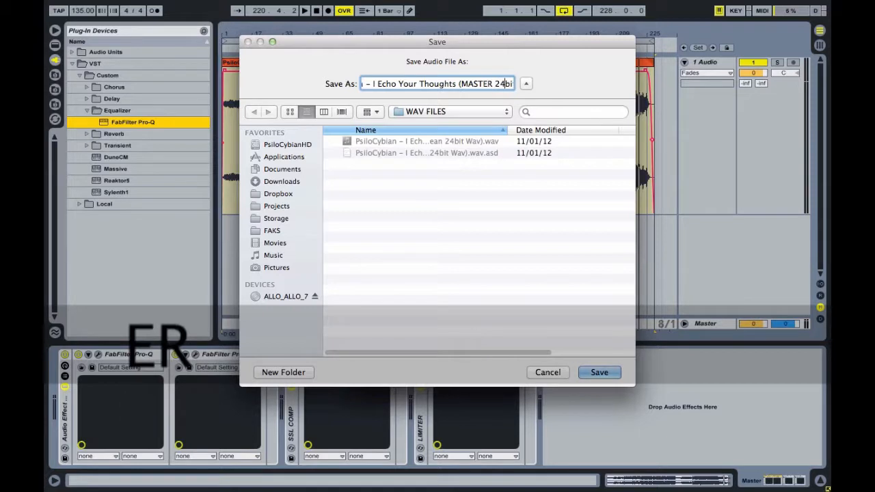
Step: Change "24bit" to "16bit" in the file name and save the master in the WAV FILES folder
{"action": "key", "text": "Right"}
{"action": "key", "text": "Delete"}
{"action": "key", "text": "Delete"}
{"action": "type", "text": "16"}
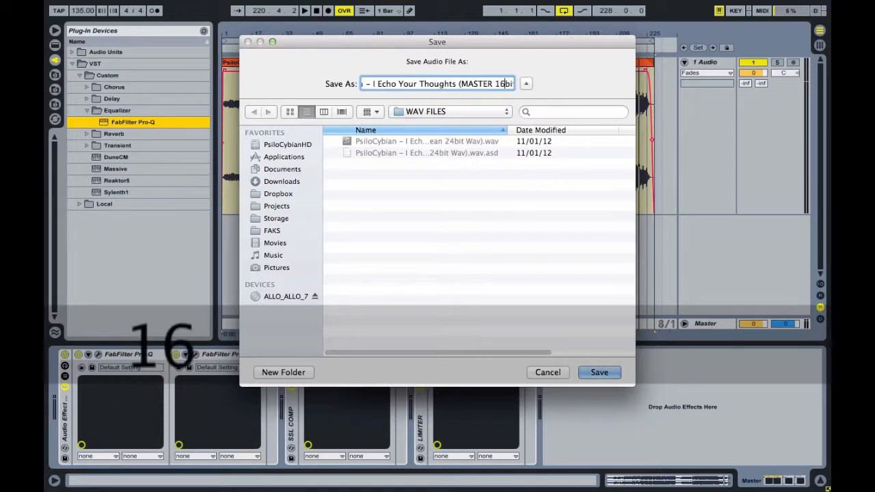
{"action": "left_click_drag", "start_coordinate": [495, 83], "coordinate": [576, 86]}
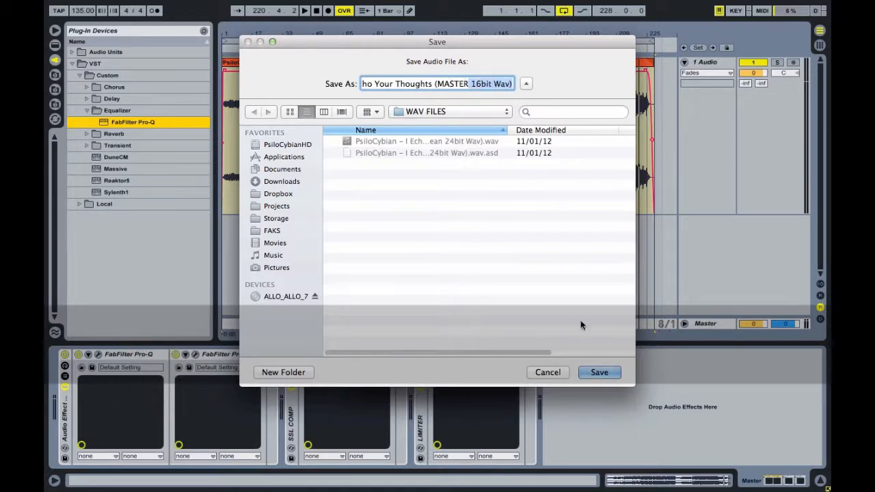
{"action": "left_click", "coordinate": [594, 371]}
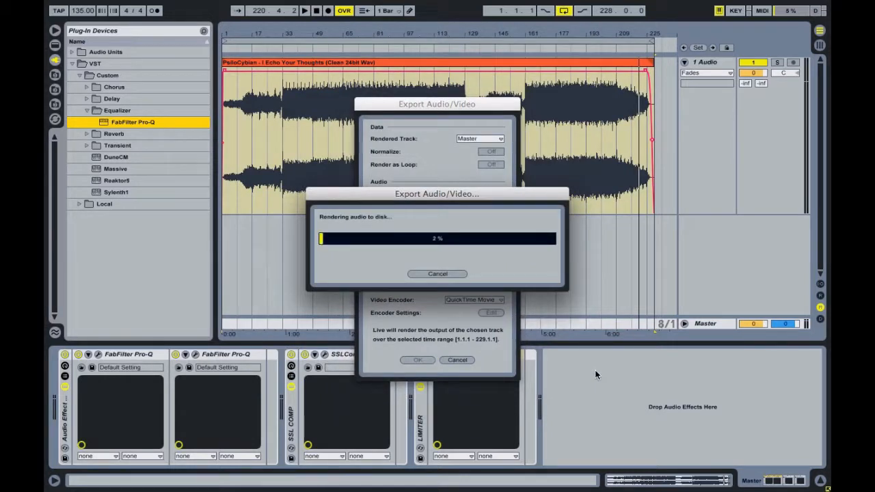